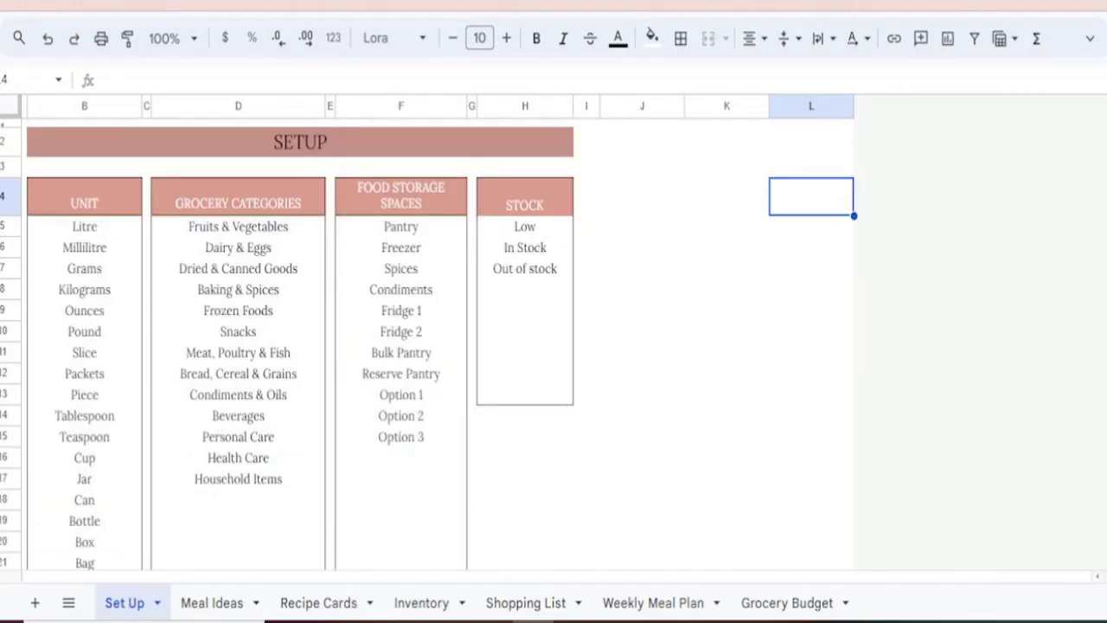
- Follow the Meal Ideas link to the Avocado Toast recipe card and return
left_click(222, 606)
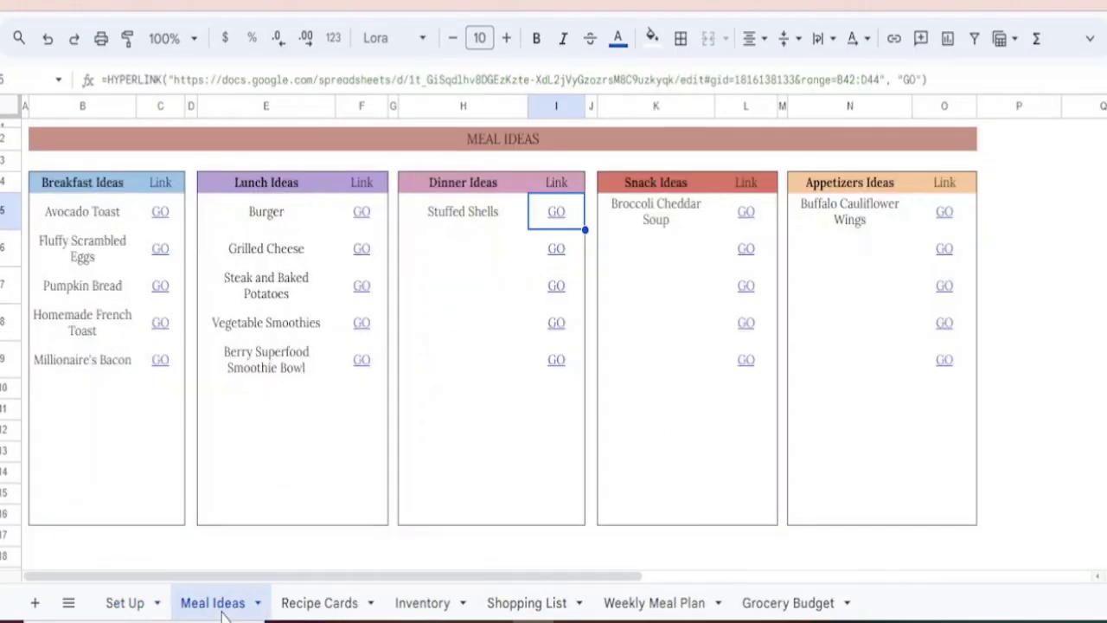
left_click(162, 214)
left_click(212, 251)
left_click(219, 609)
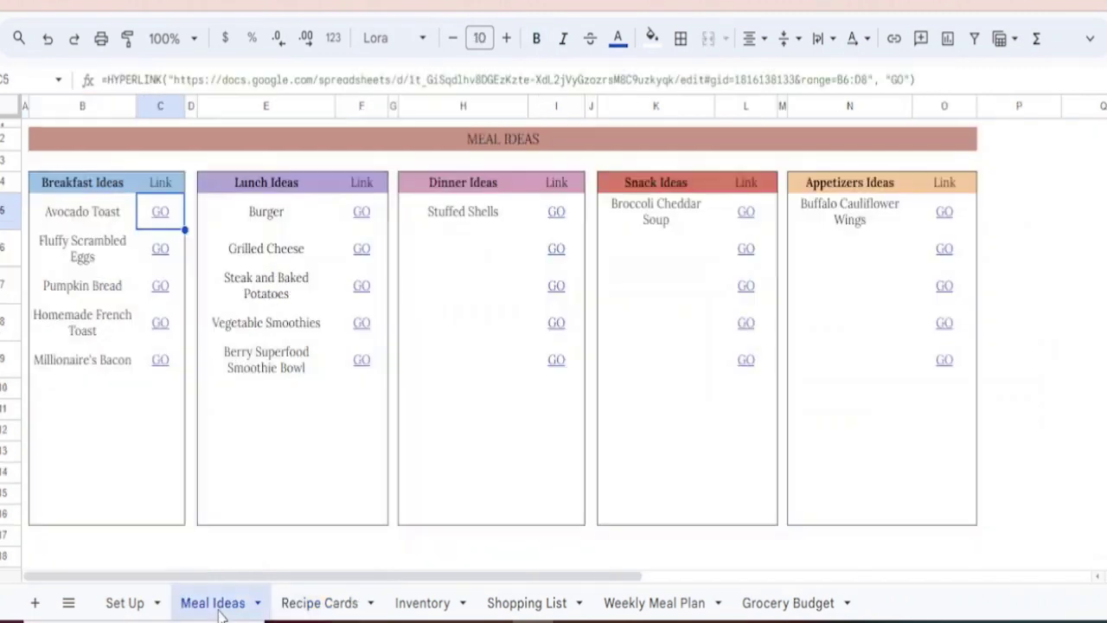
- On the Berry Smoothie Bowl recipe card, set the Coconut Milk unit to Millilitre
left_click(361, 363)
left_click(416, 398)
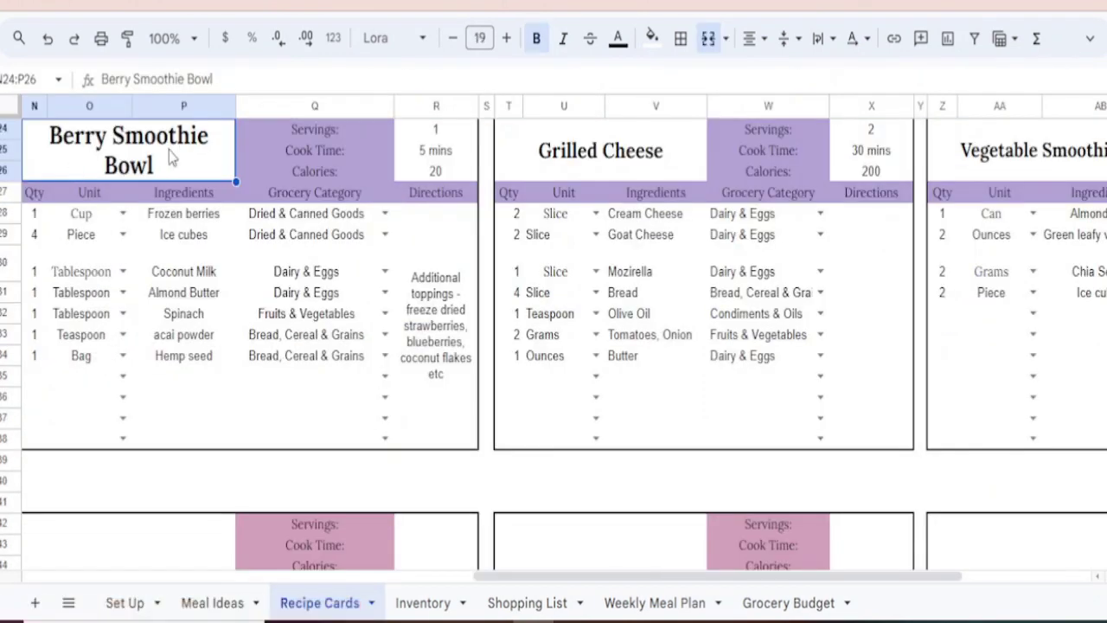
left_click(447, 138)
left_click(437, 338)
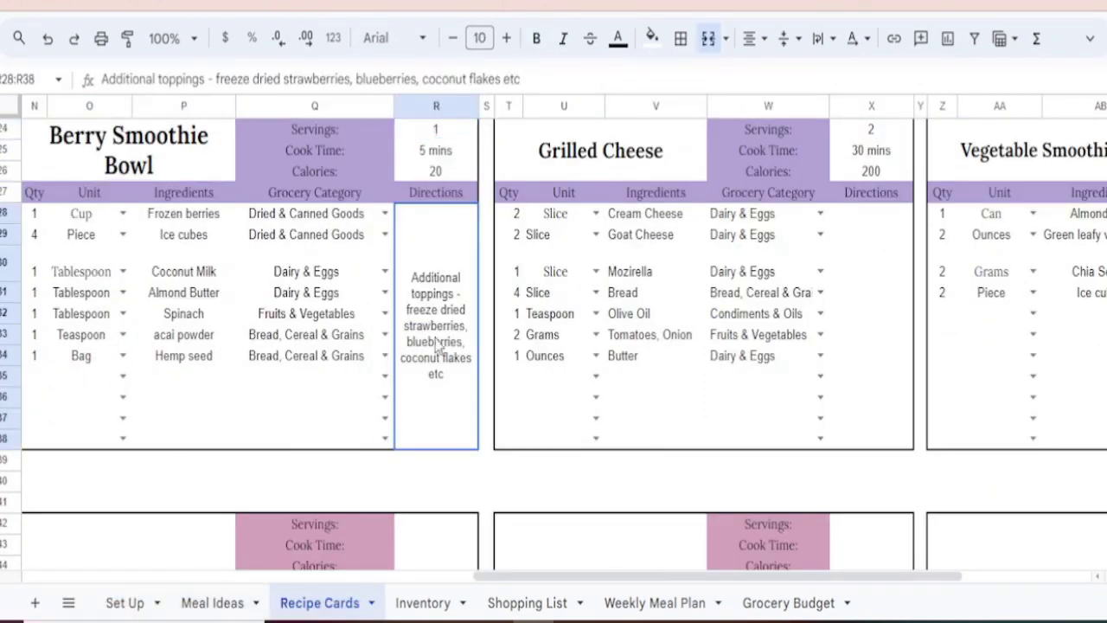
left_click(123, 272)
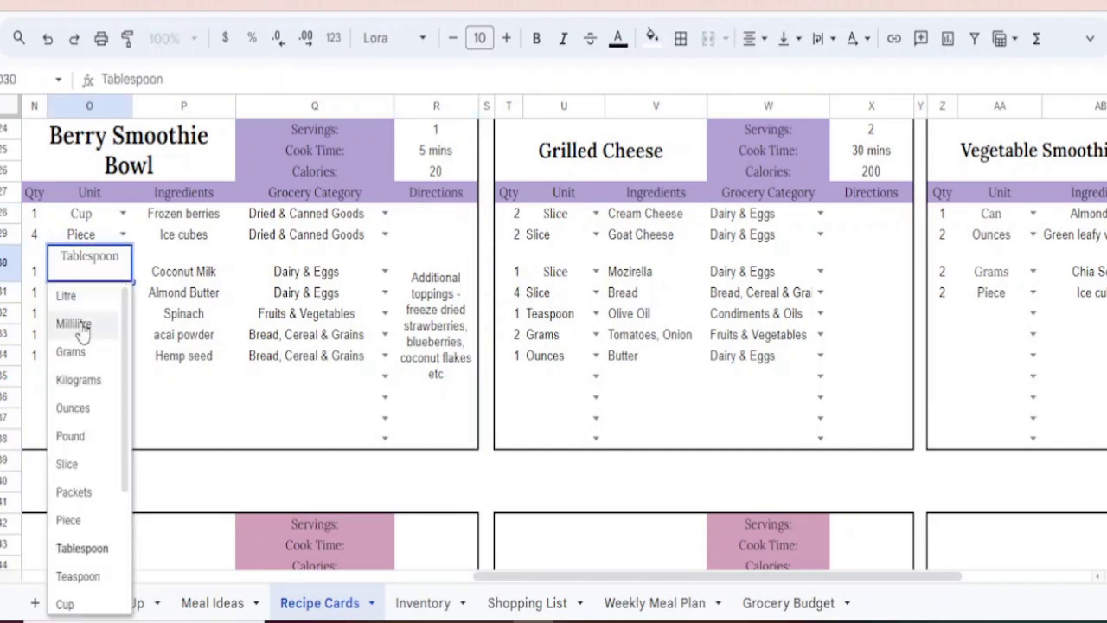
left_click(76, 321)
- Follow the Meal Ideas link to the Steak and Baked Potatoes recipe card
left_click(218, 602)
left_click(366, 283)
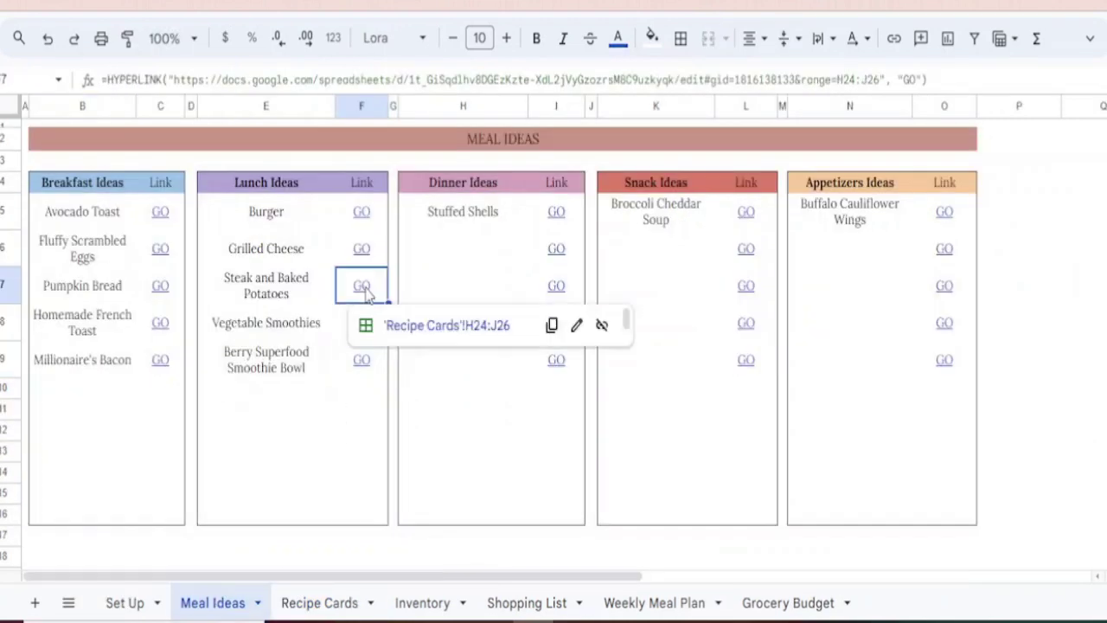
left_click(410, 325)
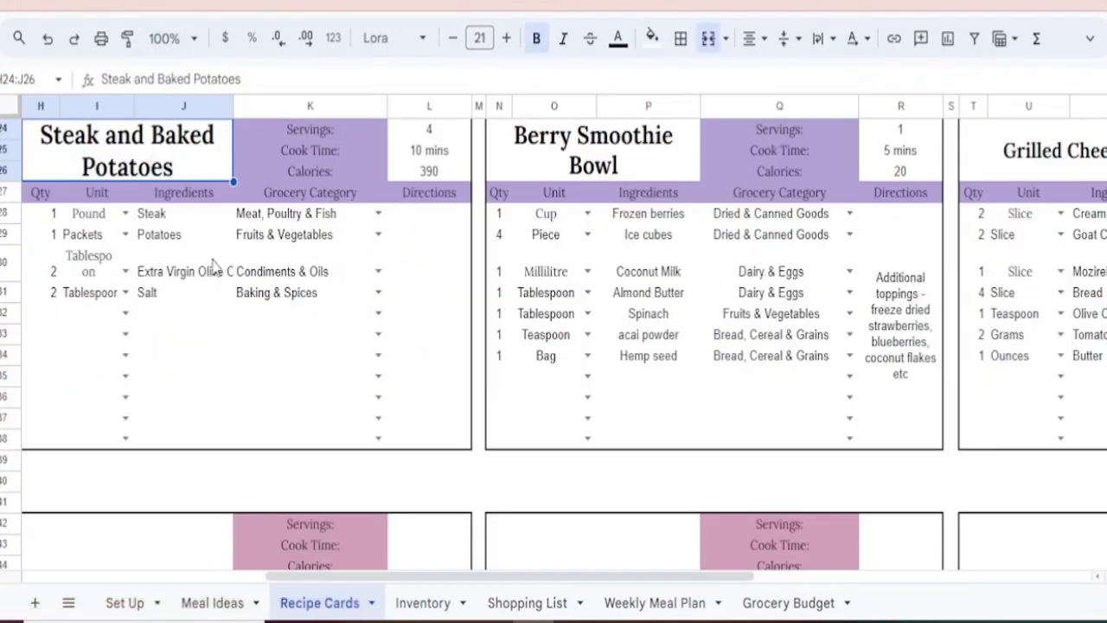
scroll(554, 346, "up", 5)
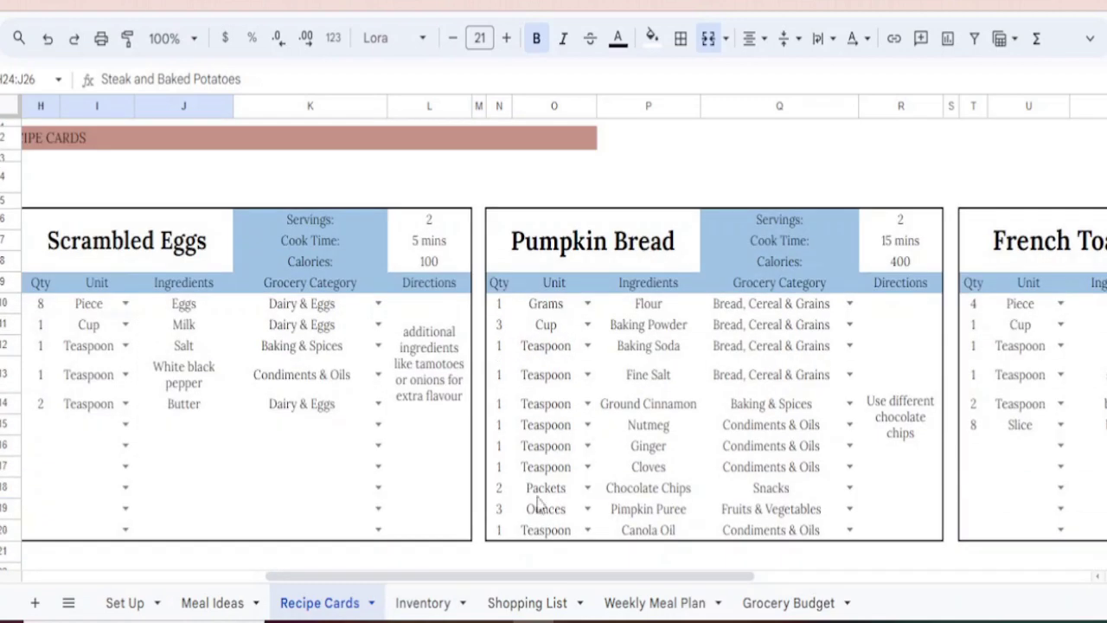
left_click_drag(512, 576, 198, 571)
left_click(585, 144)
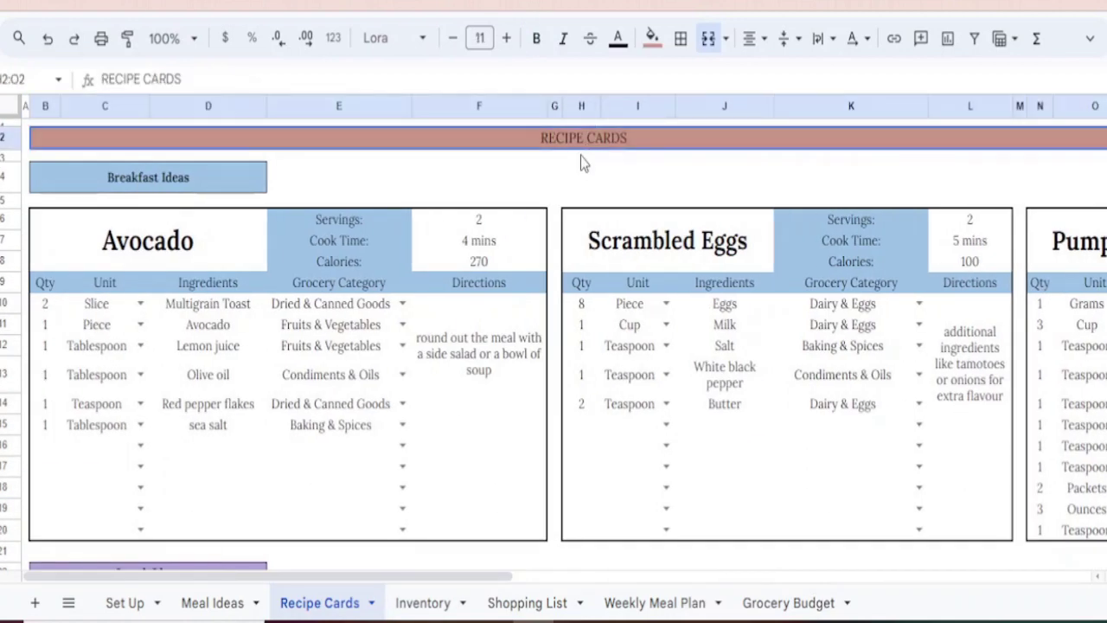
- Scroll through the Recipe Cards sheet, then view the Inventory pantry checklist
scroll(554, 346, "down", 5)
scroll(553, 346, "down", 2)
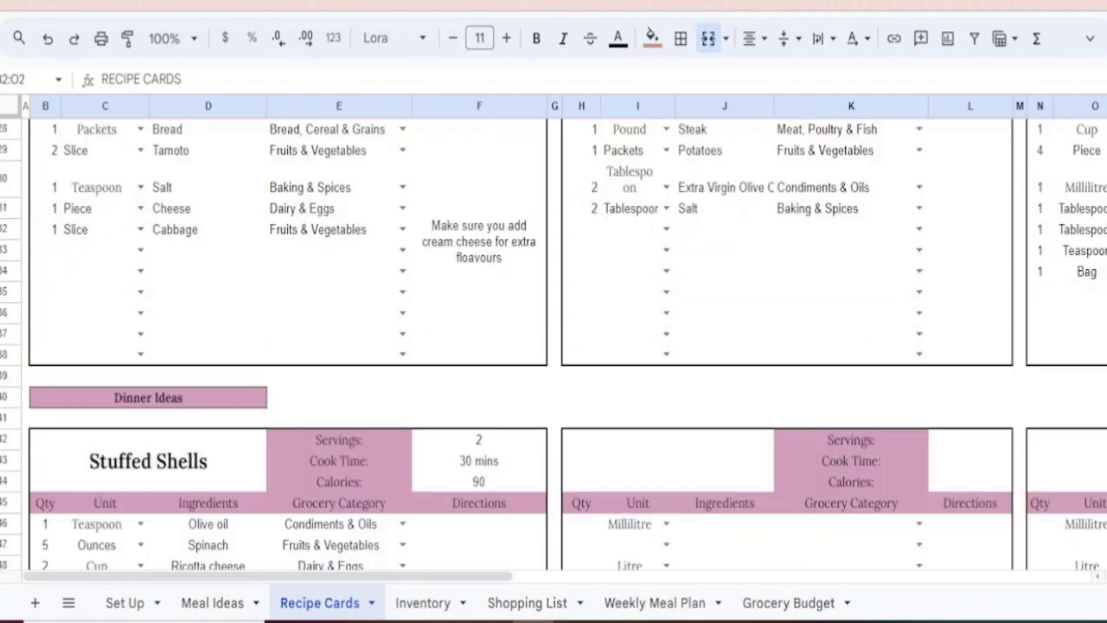
scroll(554, 347, "down", 3)
scroll(554, 346, "down", 7)
scroll(554, 346, "up", 3)
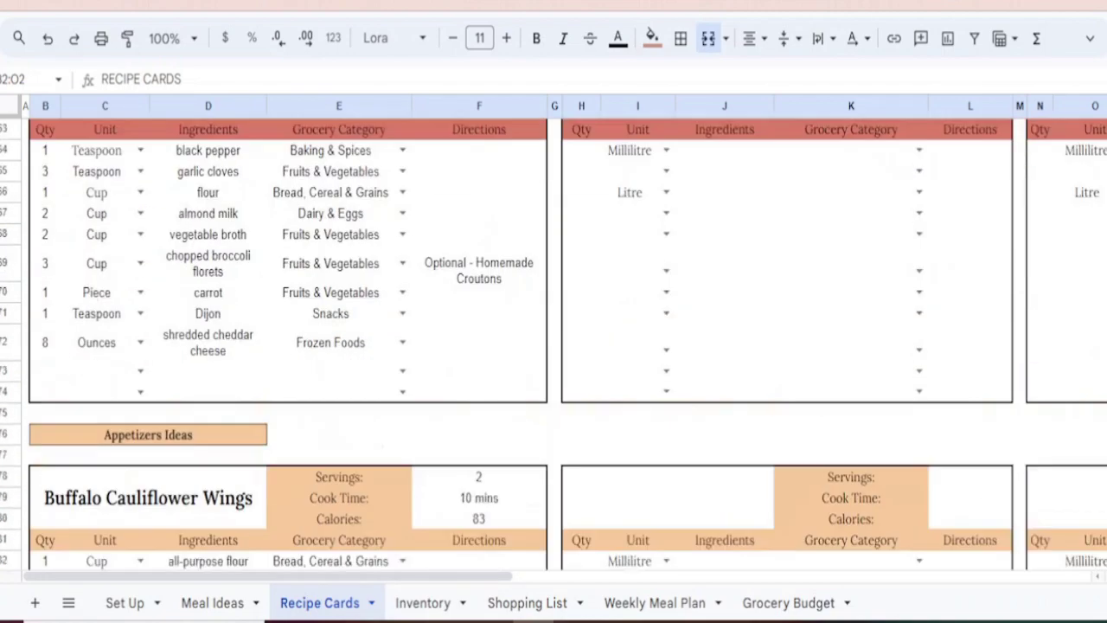
scroll(553, 346, "up", 8)
scroll(554, 346, "up", 3)
scroll(554, 346, "up", 5)
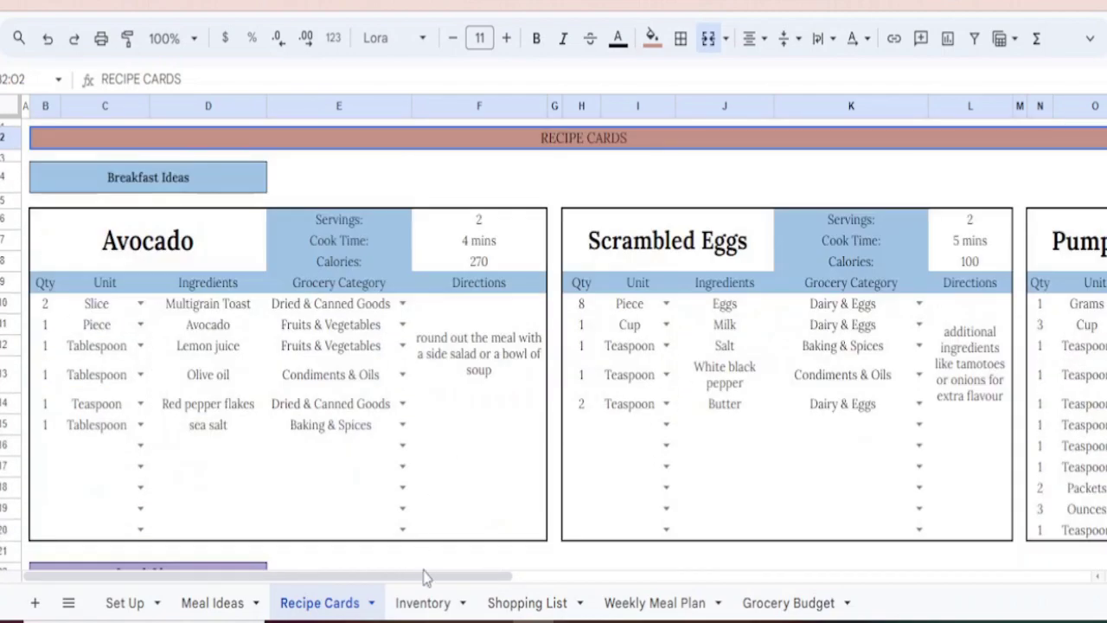
left_click(423, 603)
left_click_drag(286, 575, 126, 575)
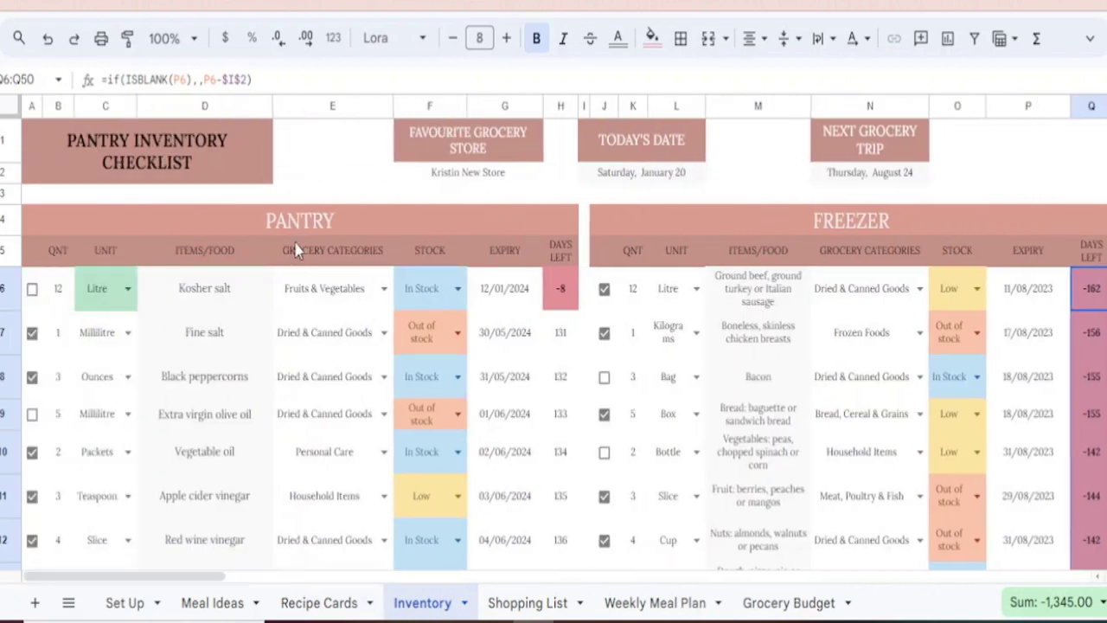
- Check the Pantry storage entry on Set Up, then scan across the Inventory sheet
left_click(125, 603)
left_click(415, 229)
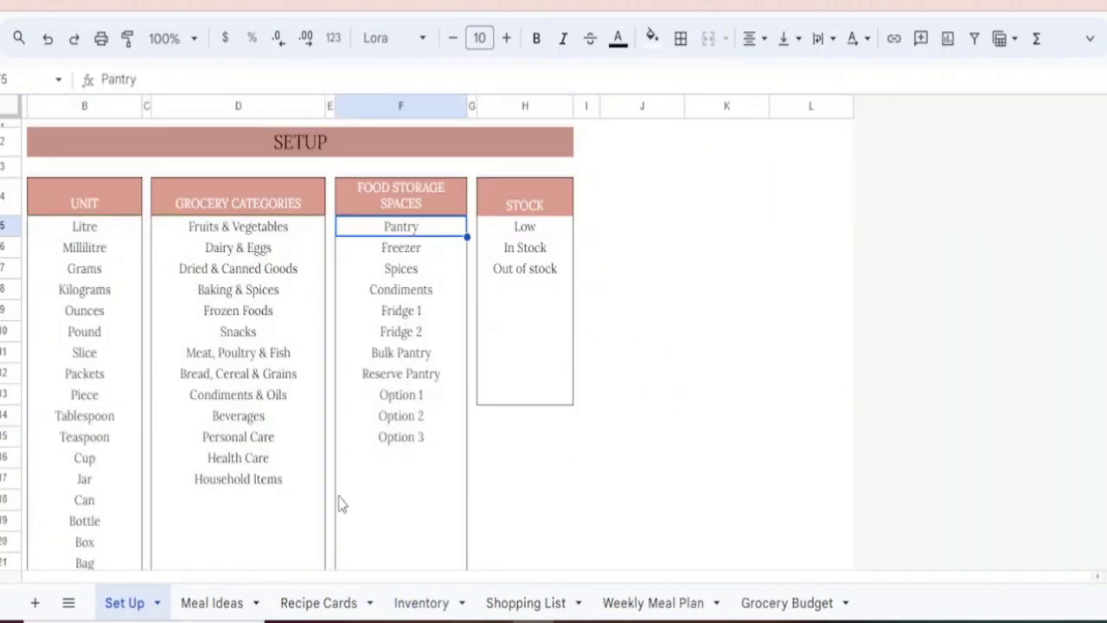
left_click(420, 603)
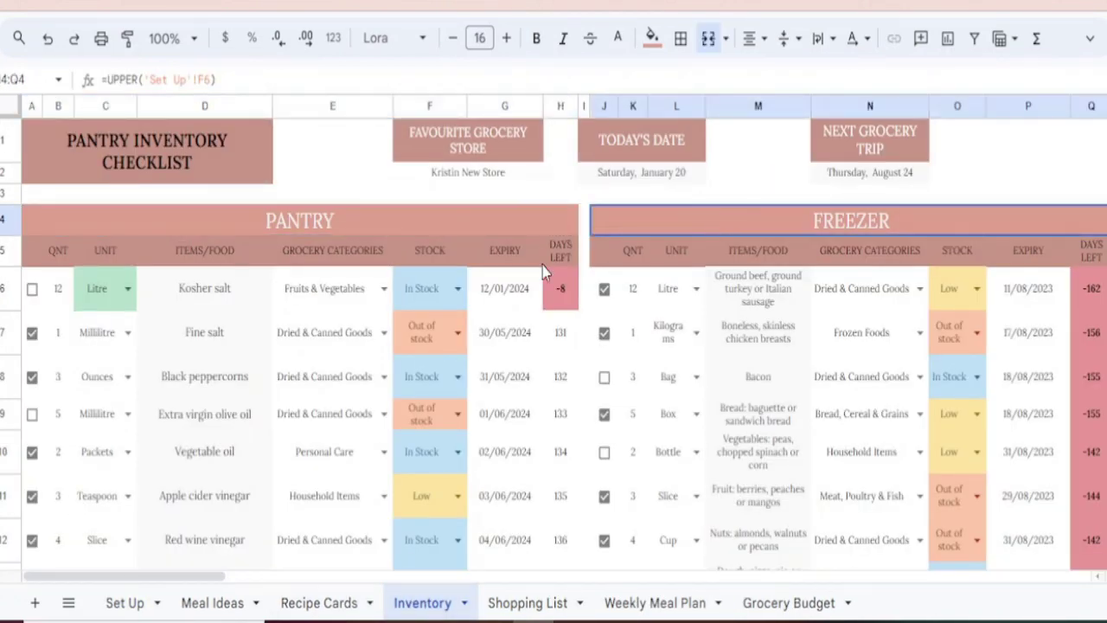
left_click_drag(193, 576, 830, 579)
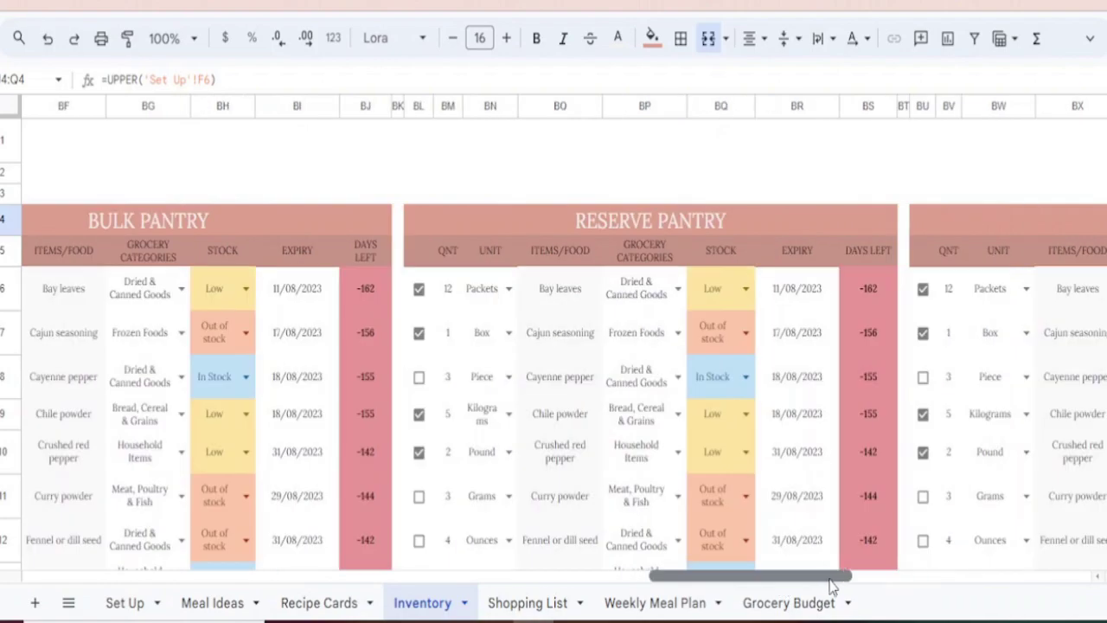
mouse_move(829, 584)
left_mouse_down()
mouse_move(506, 588)
mouse_move(198, 558)
left_mouse_up()
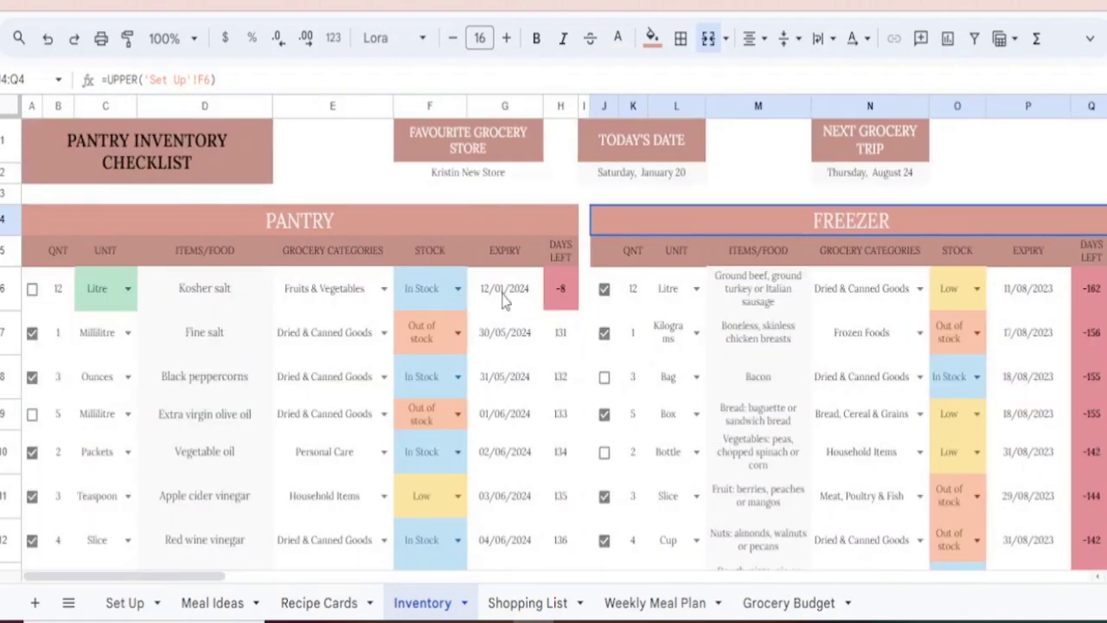
- Try Kosher salt expiry dates of 13, 25, 26 and 29 January
double_click(506, 294)
left_click(564, 401)
key("Return")
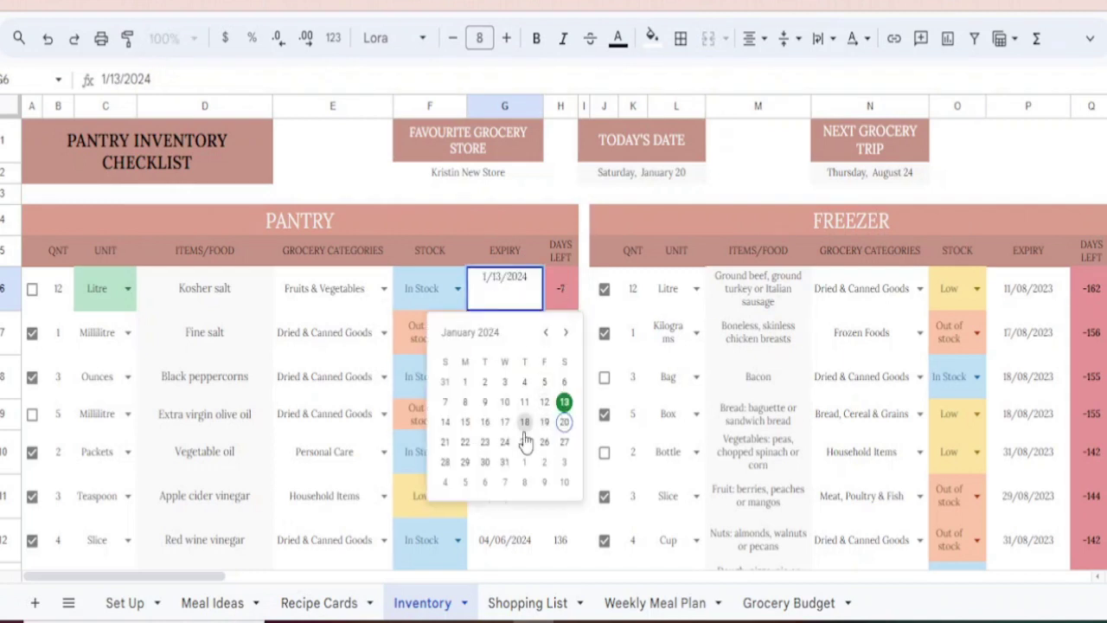
left_click(524, 441)
key("Return")
left_click(544, 441)
key("Return")
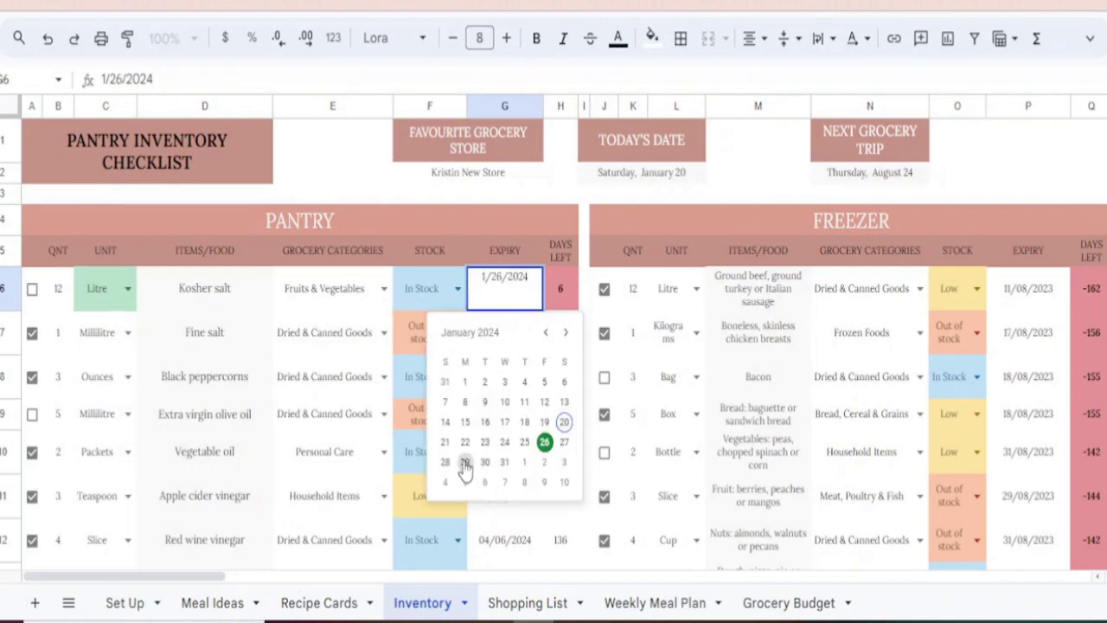
left_click(465, 463)
key("Return")
- Settle Kosher salt's expiry on 31 January 2024, leaving 11 days left
left_click(505, 462)
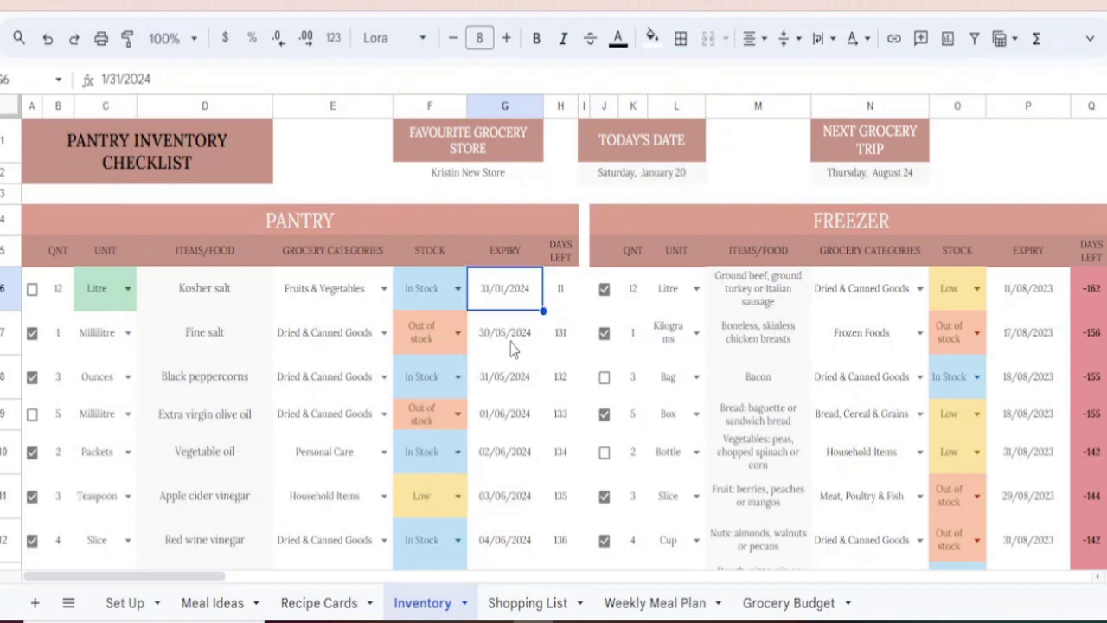
key("Return")
left_click(465, 463)
key("Return")
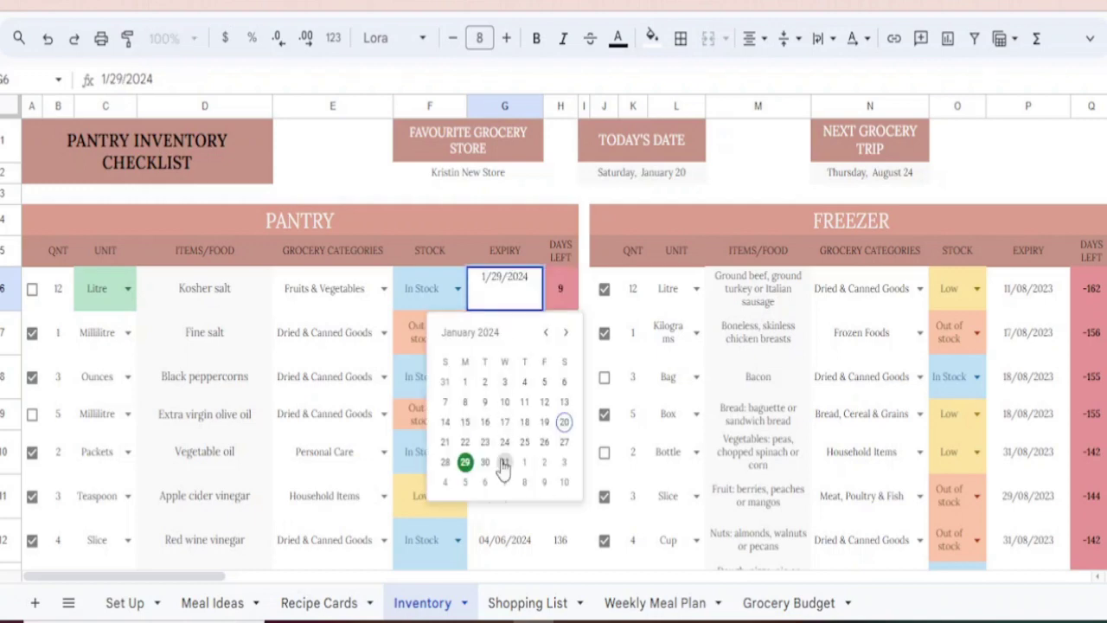
left_click(505, 462)
left_click(562, 259)
- Check the Shopping List, then mark Kosher salt as Out of stock on Inventory
left_click(539, 605)
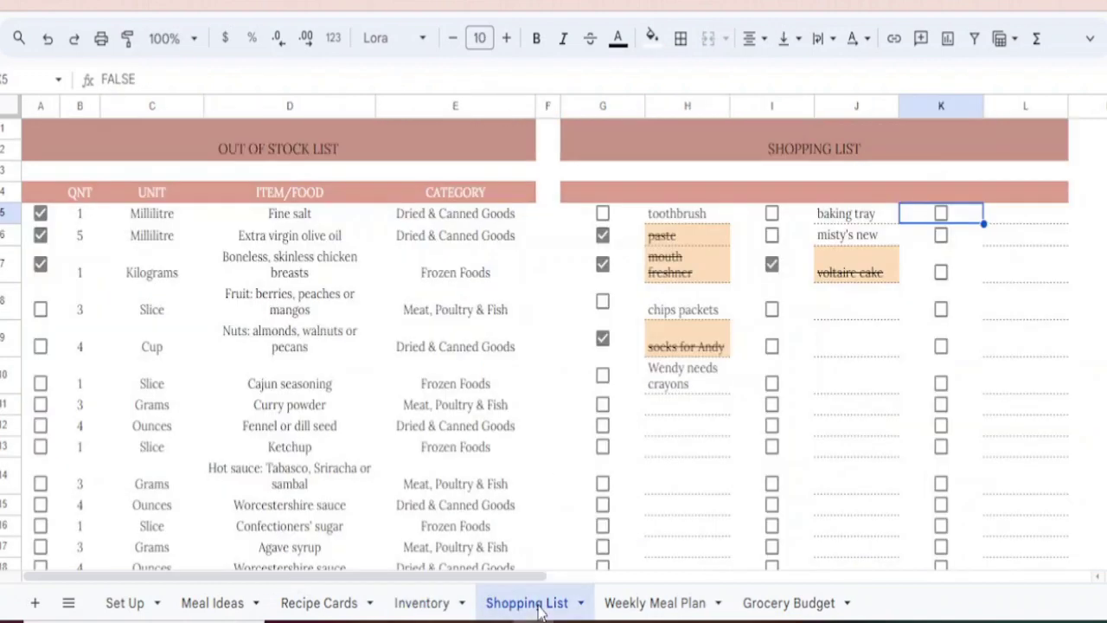
left_click(422, 604)
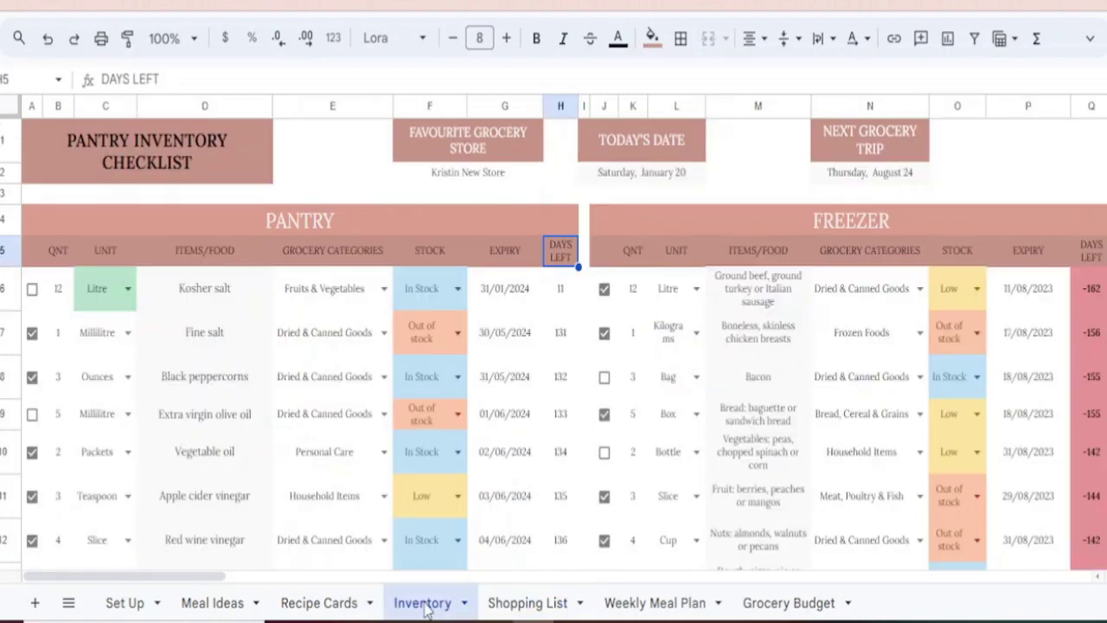
left_click(455, 298)
left_click(430, 383)
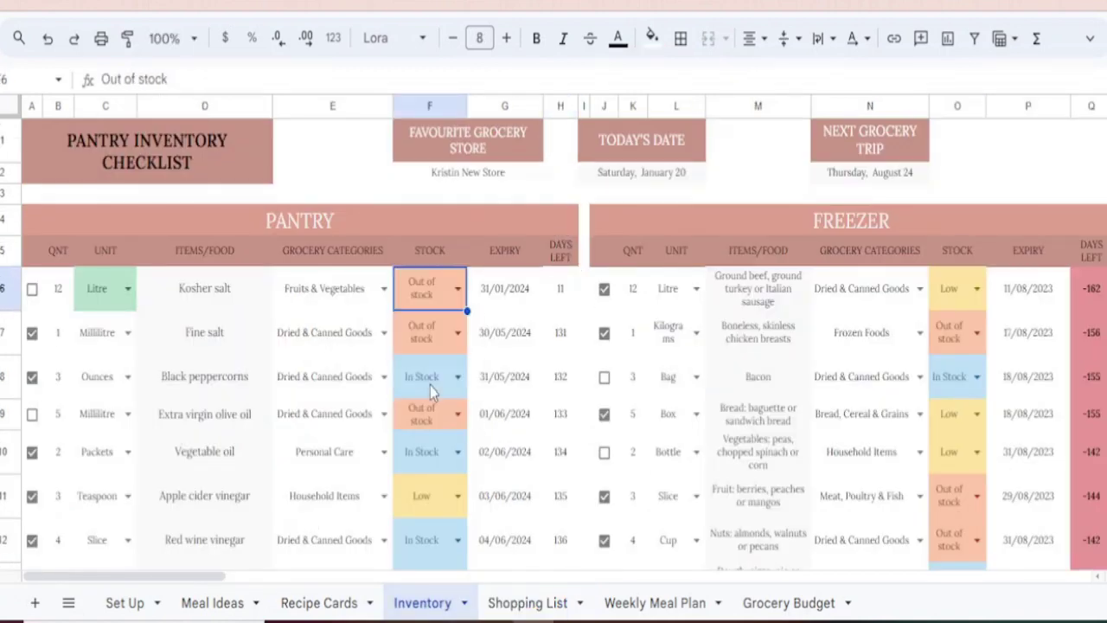
- Change Kosher salt's stock status to Low
left_click(498, 602)
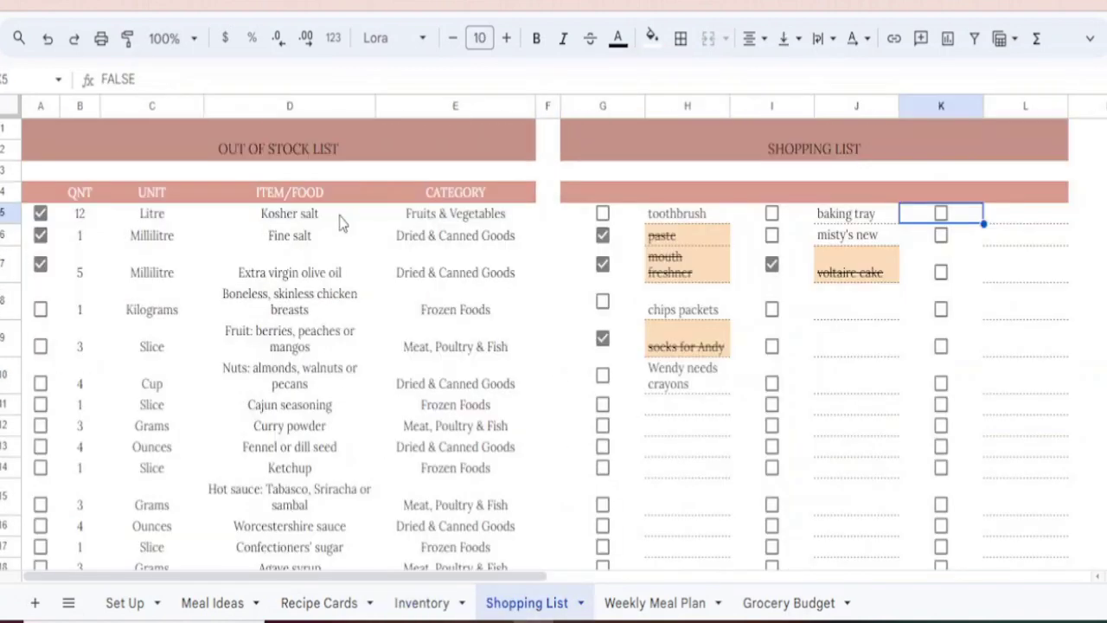
left_click(422, 603)
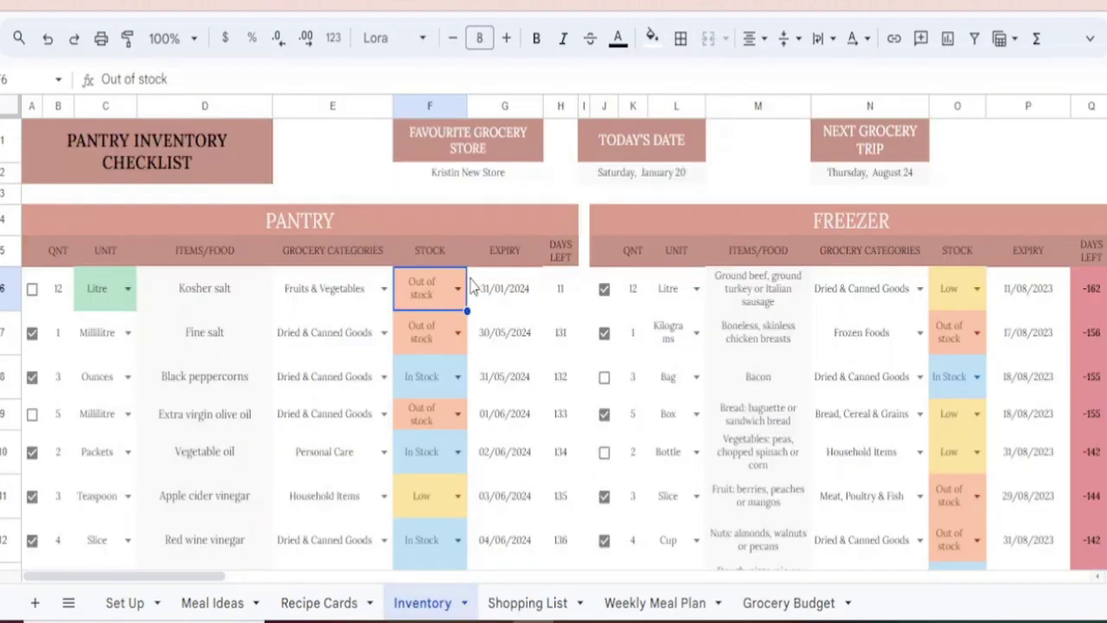
left_click(457, 289)
left_click(413, 324)
- Tick and untick a few Shopping List checkboxes, including the toothbrush item
left_click(520, 605)
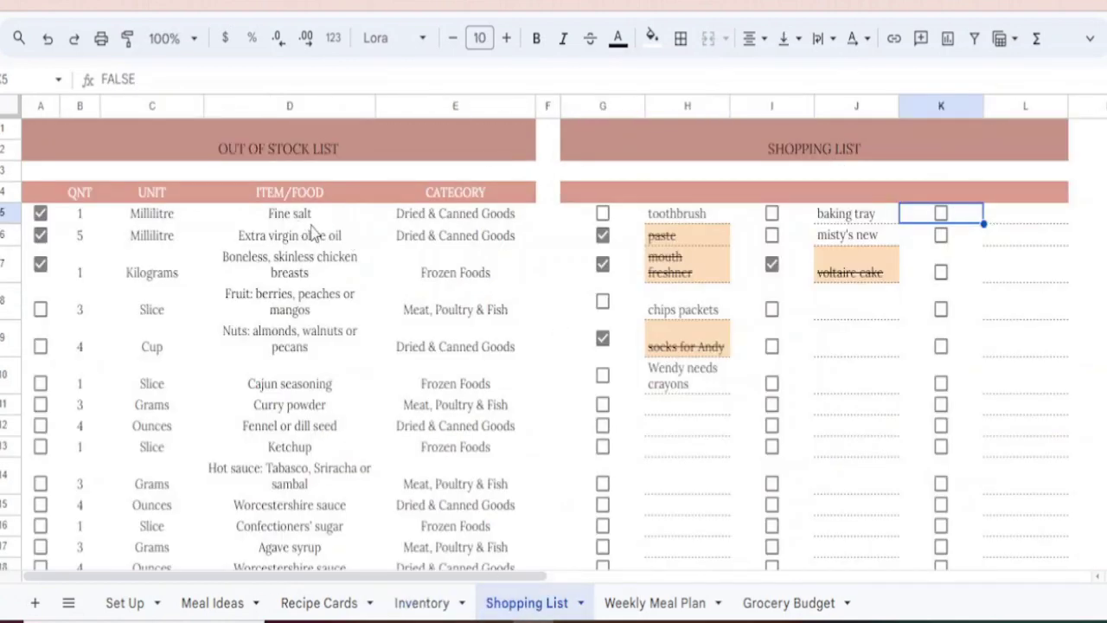
key("Left")
key("Left")
key("space")
key("space")
key("Down")
key("space")
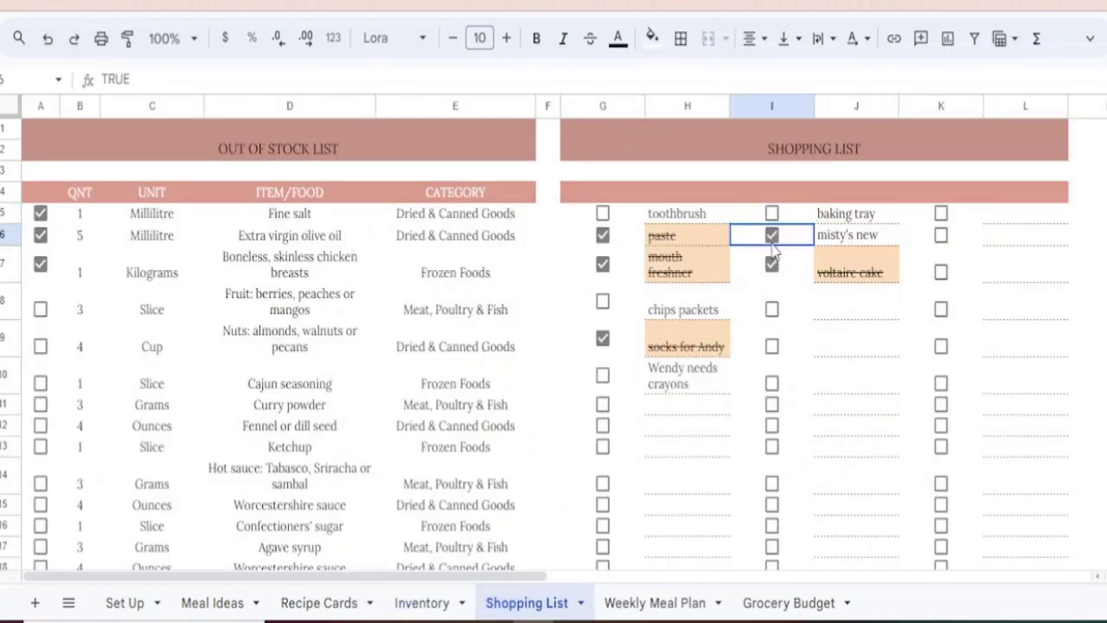
key("space")
left_click(604, 213)
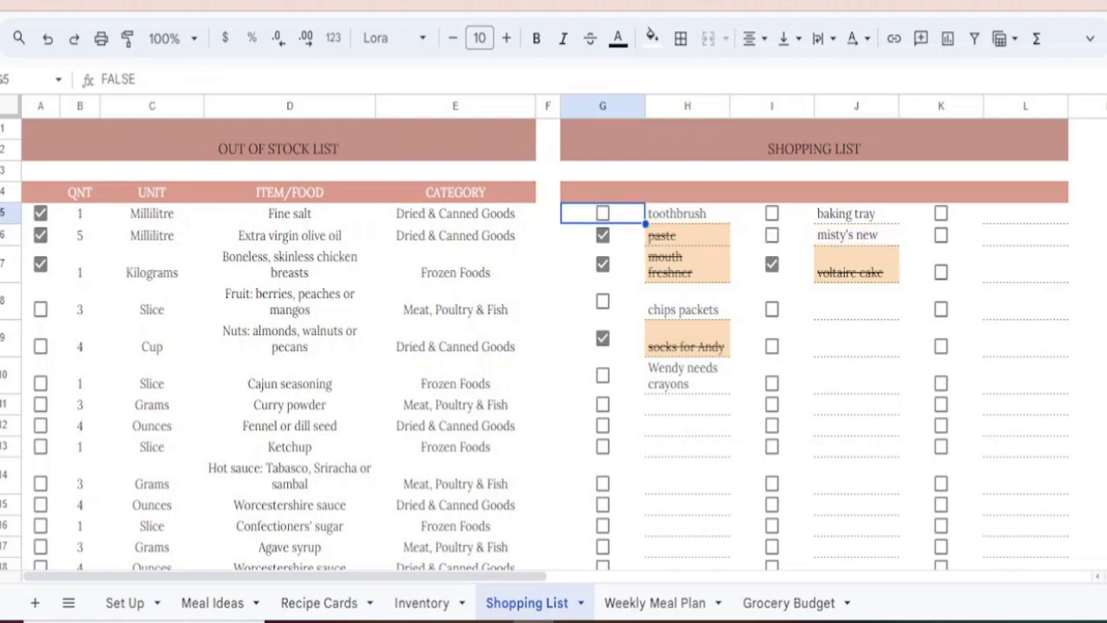
left_click(651, 603)
- Set the meal plan's week-of date to Friday, March 22
double_click(167, 171)
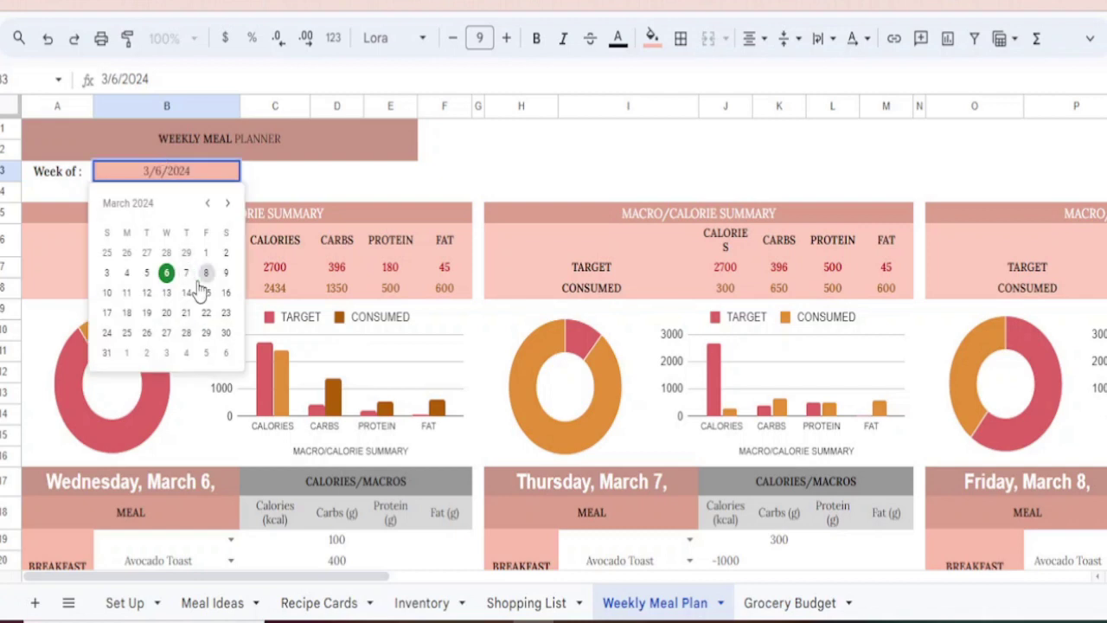
left_click(197, 274)
left_click(180, 493)
left_click(200, 173)
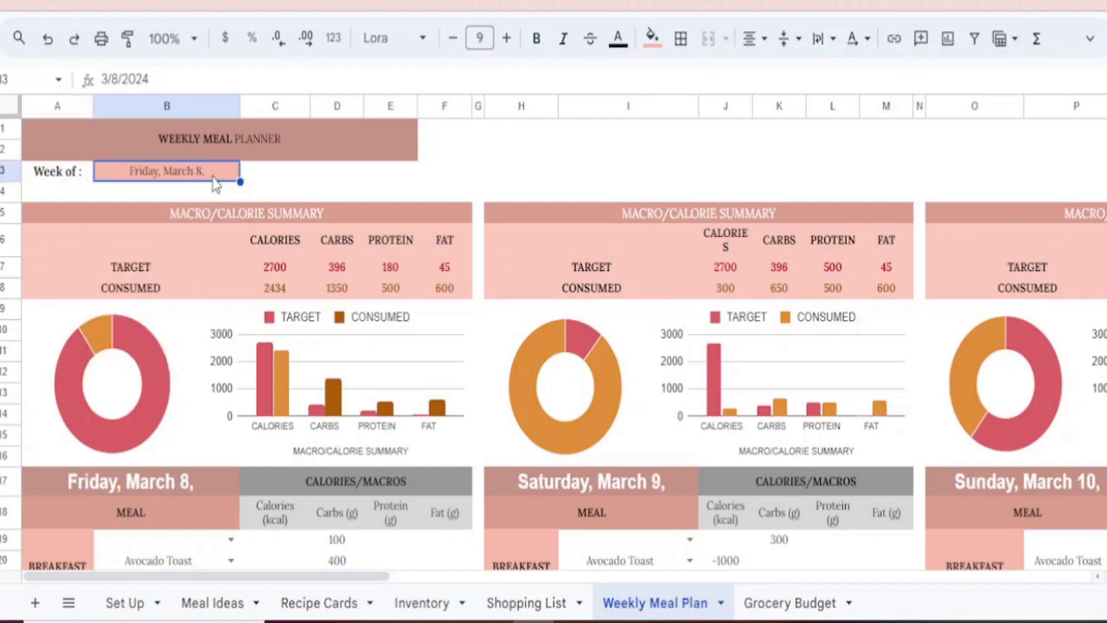
double_click(213, 178)
left_click(227, 288)
double_click(201, 177)
left_click(111, 311)
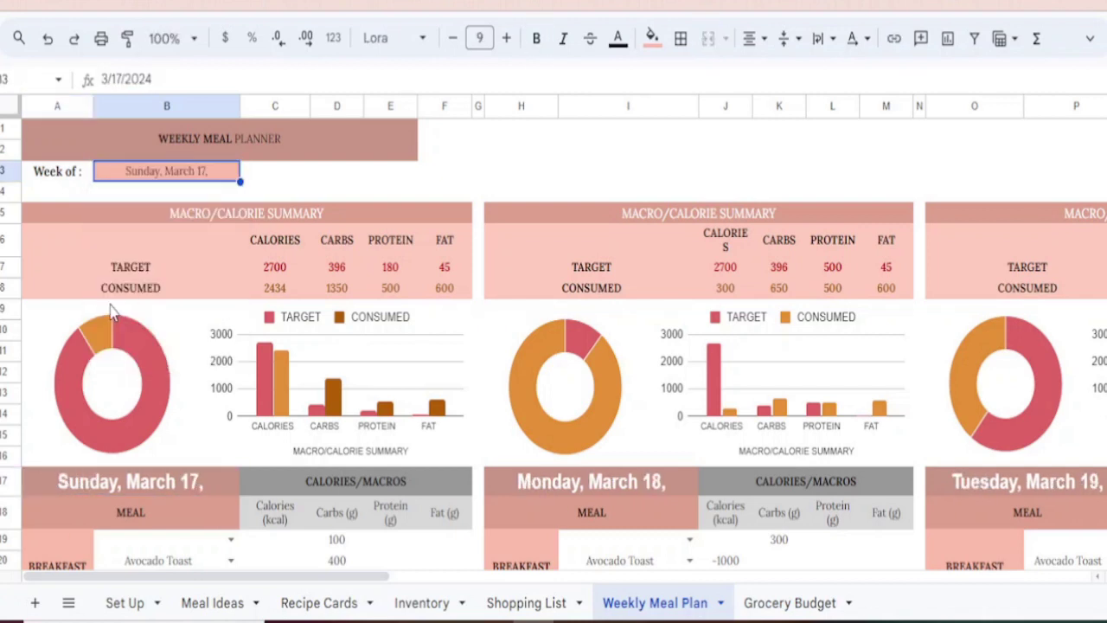
double_click(162, 173)
left_click(168, 312)
double_click(168, 177)
left_click(202, 313)
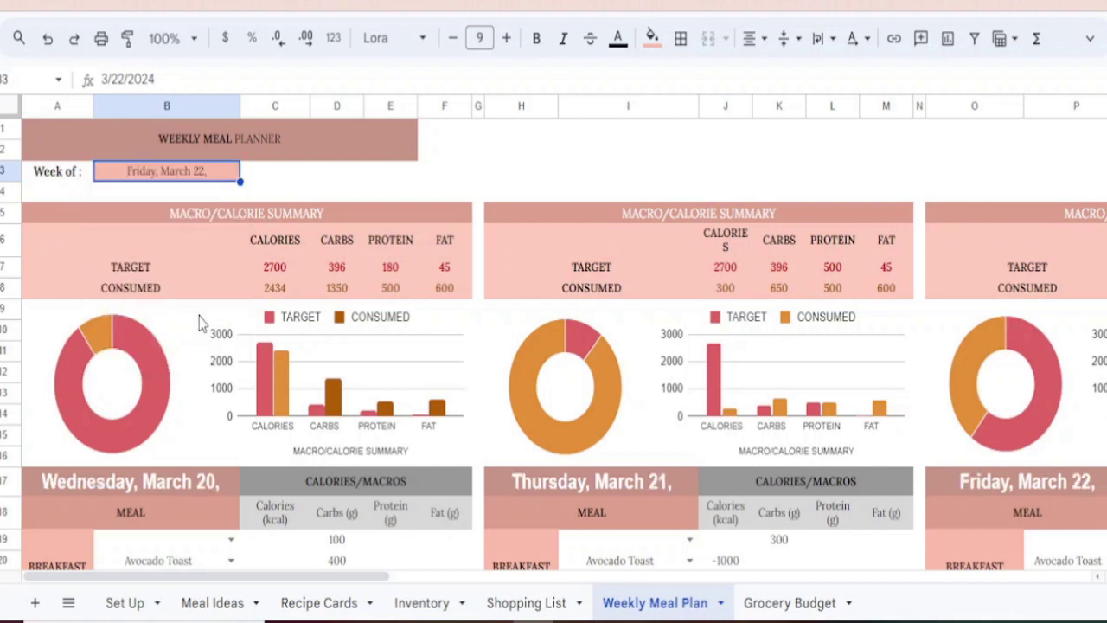
left_click(282, 545)
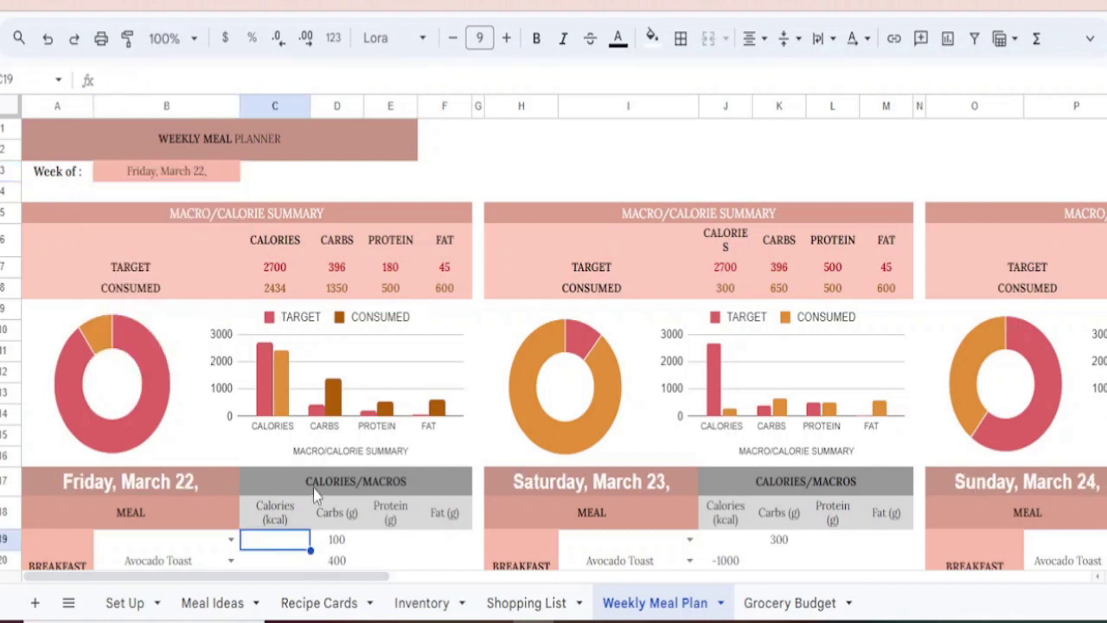
- Set Friday's fat target to 1000 and the first breakfast fat to 200
left_click(445, 268)
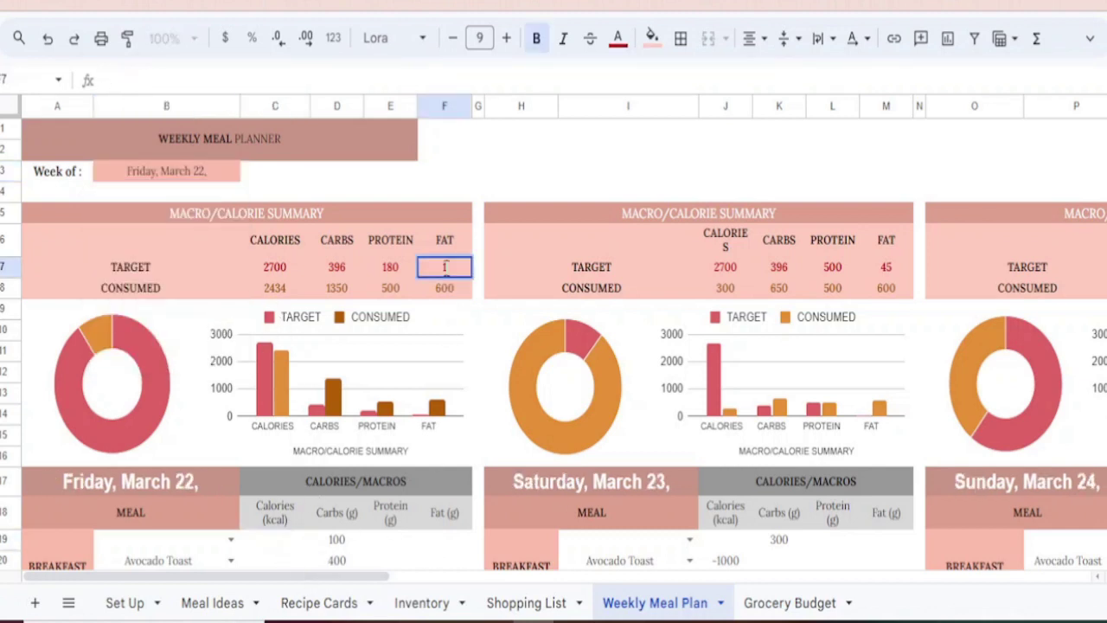
type("1000")
key("Return")
left_click(445, 539)
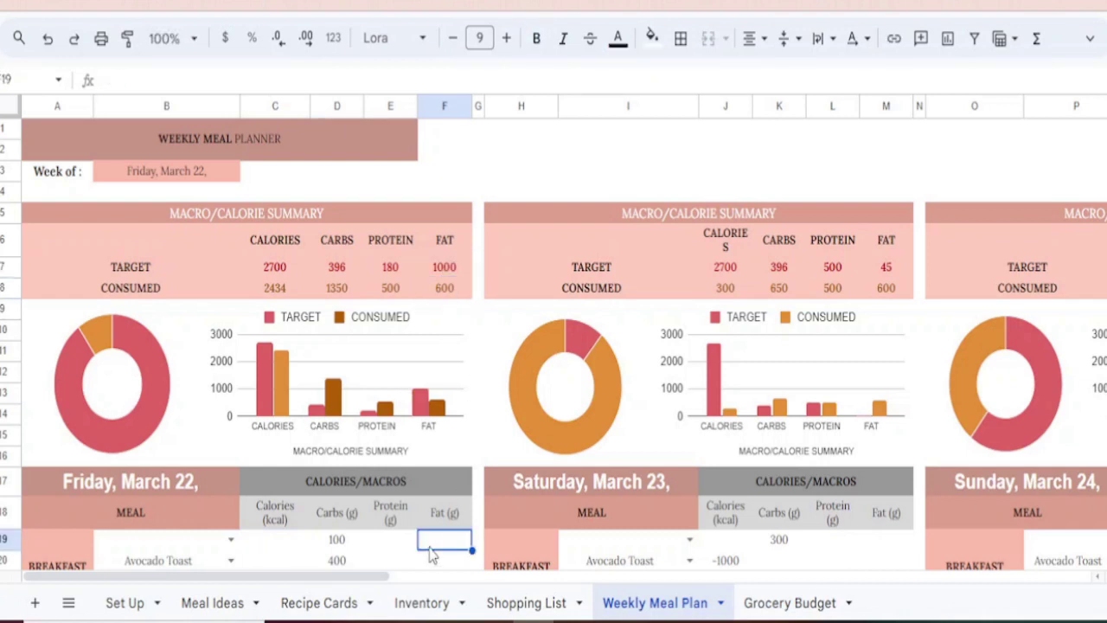
type("200")
key("Return")
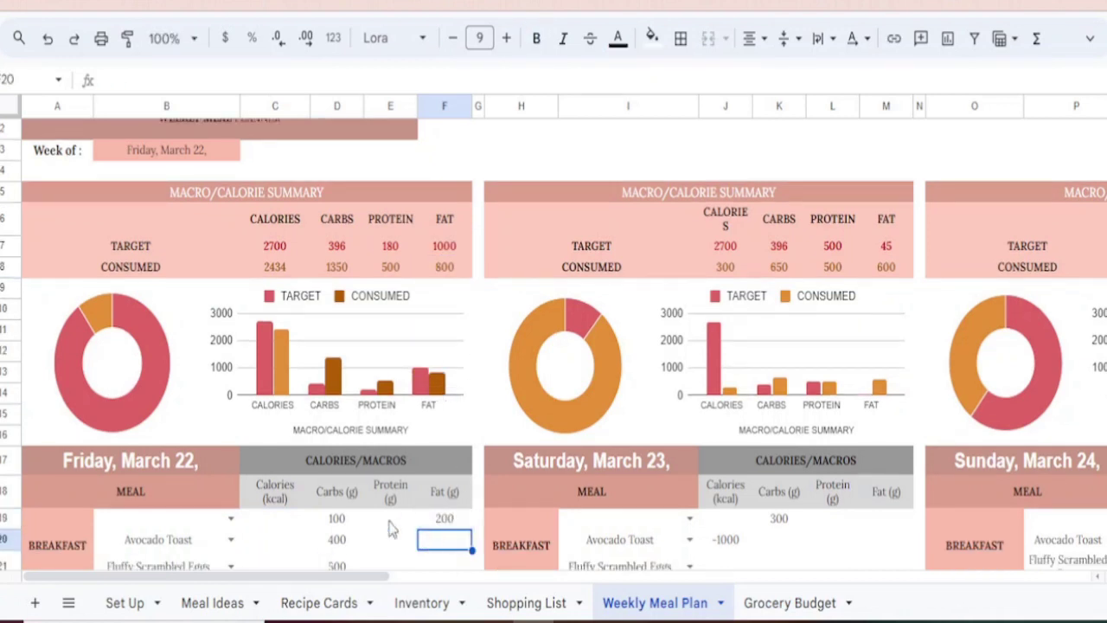
- Enter breakfast protein 100 and raise Friday's calorie target from 2700 to 4000
left_click(391, 521)
type("100")
key("Return")
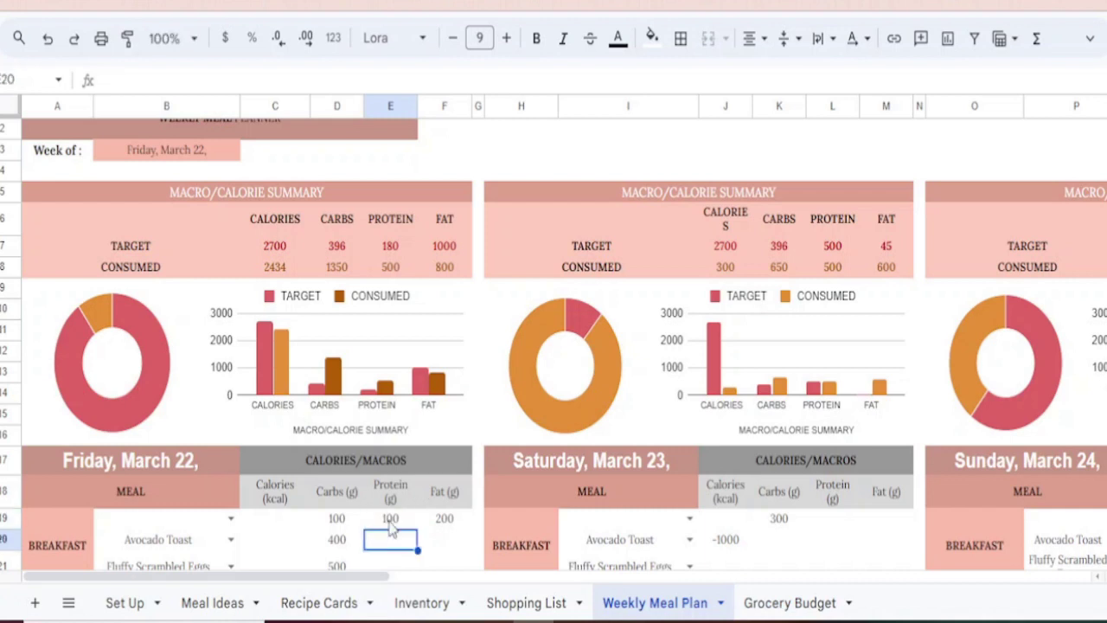
left_click(138, 318)
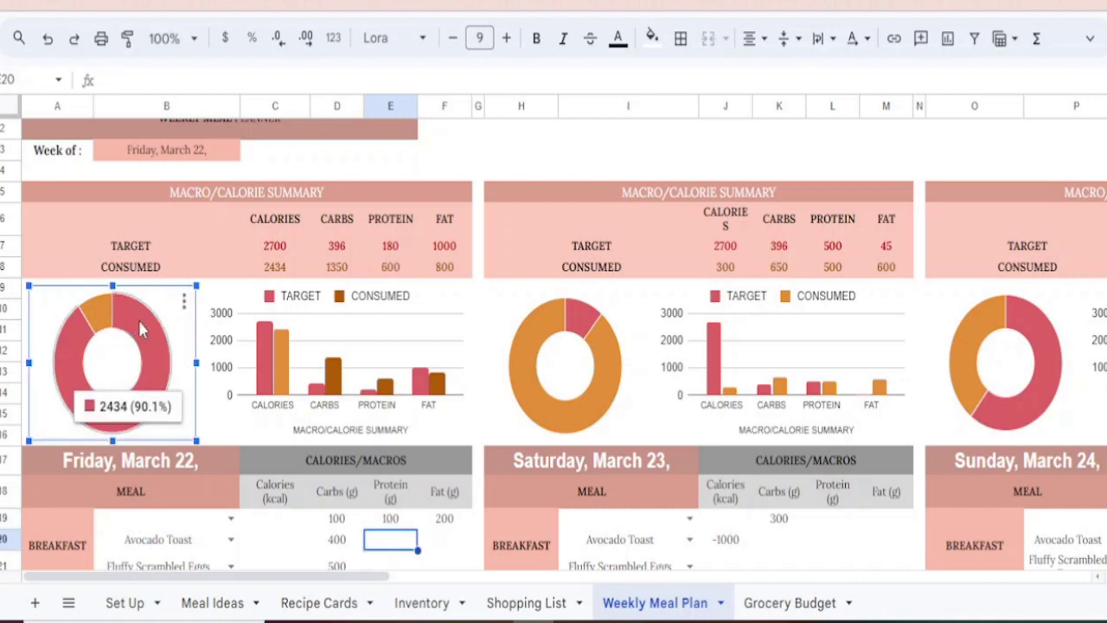
left_click(284, 247)
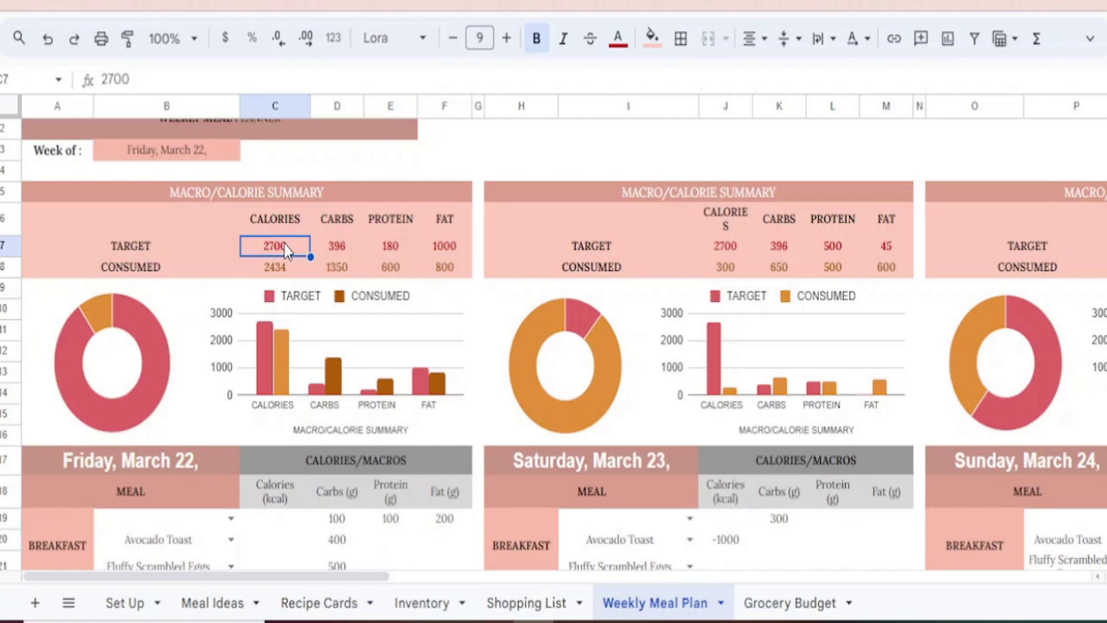
type("4000")
key("Return")
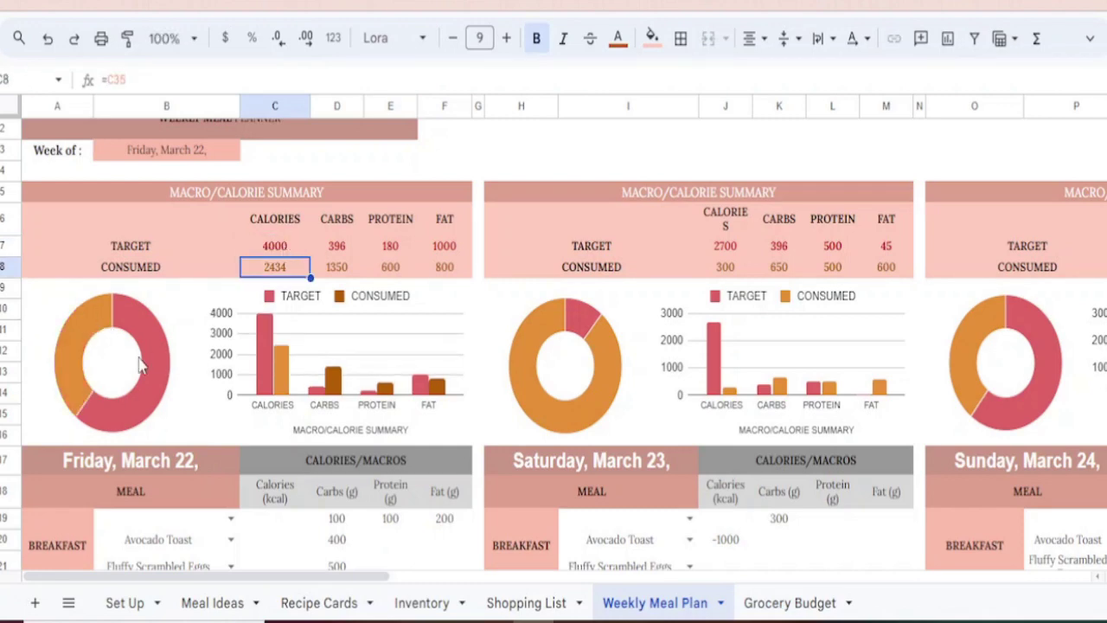
- Choose Fluffy Scrambled Eggs and Pumpkin Bread for Friday breakfast
scroll(290, 366, "down", 5)
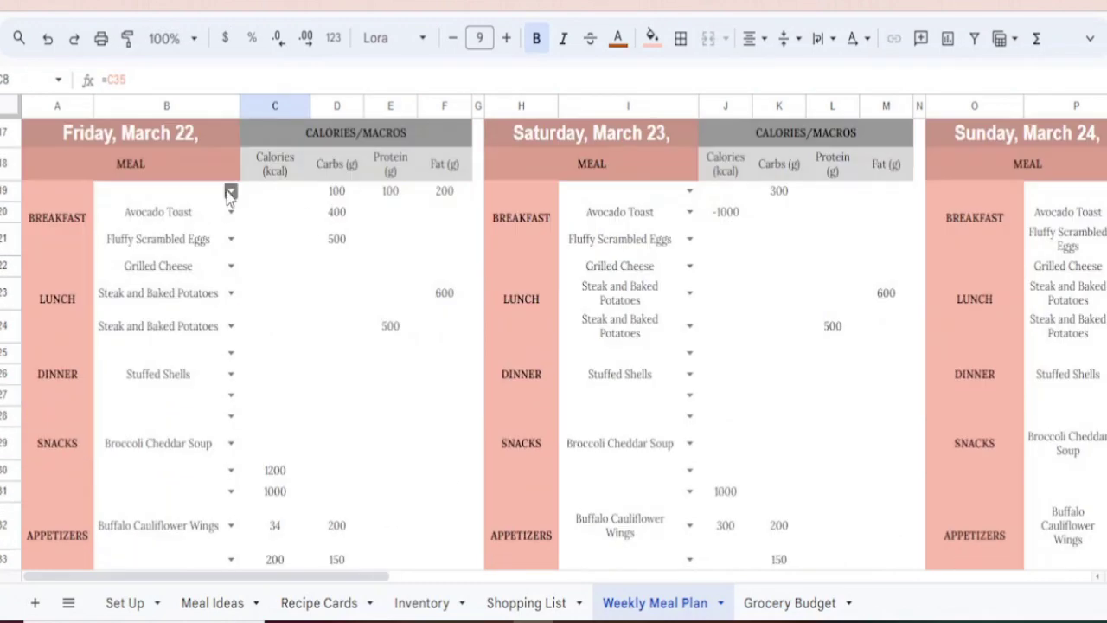
left_click(230, 191)
left_click(173, 239)
left_click(230, 212)
left_click(164, 289)
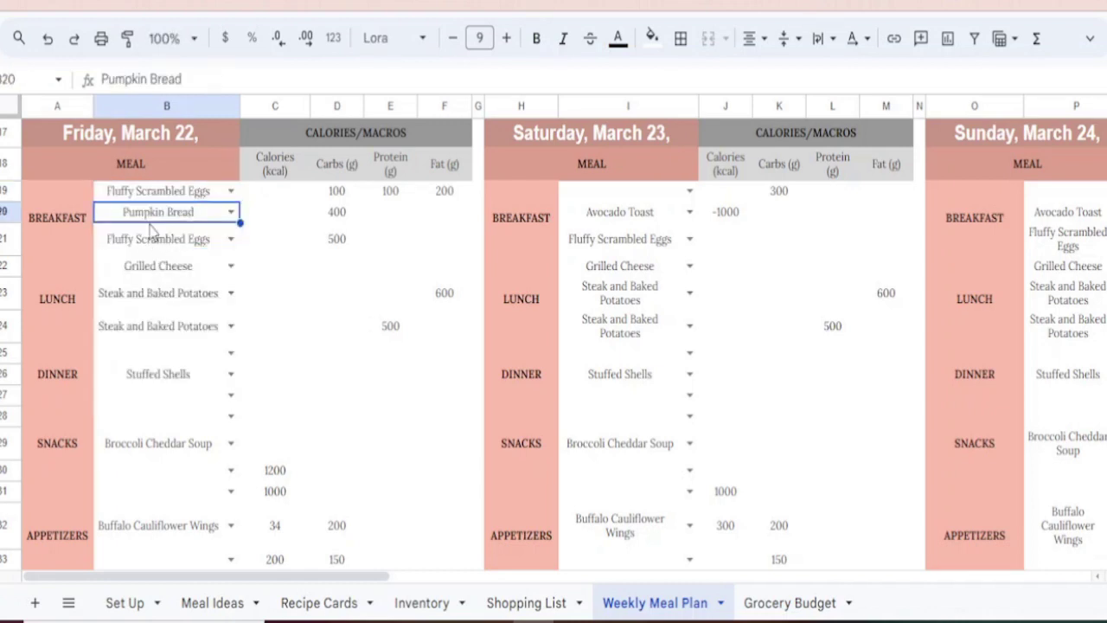
- Enter breakfast calories 200, 399 and 100, and check the remaining protein
left_click(289, 194)
type("200")
key("Return")
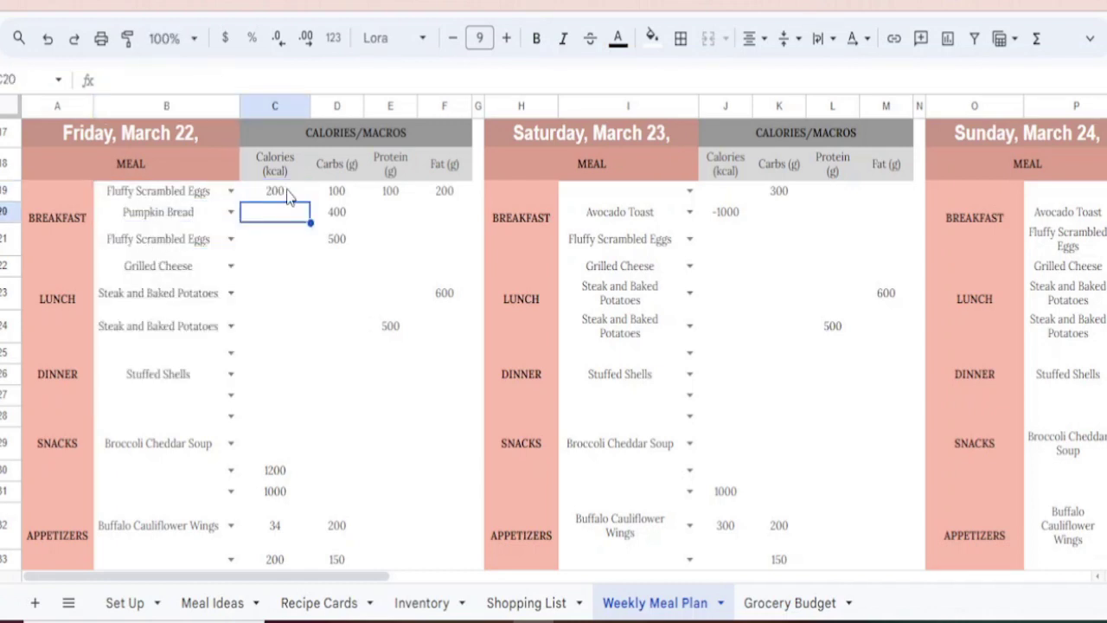
type("399")
key("Return")
type("100")
key("Return")
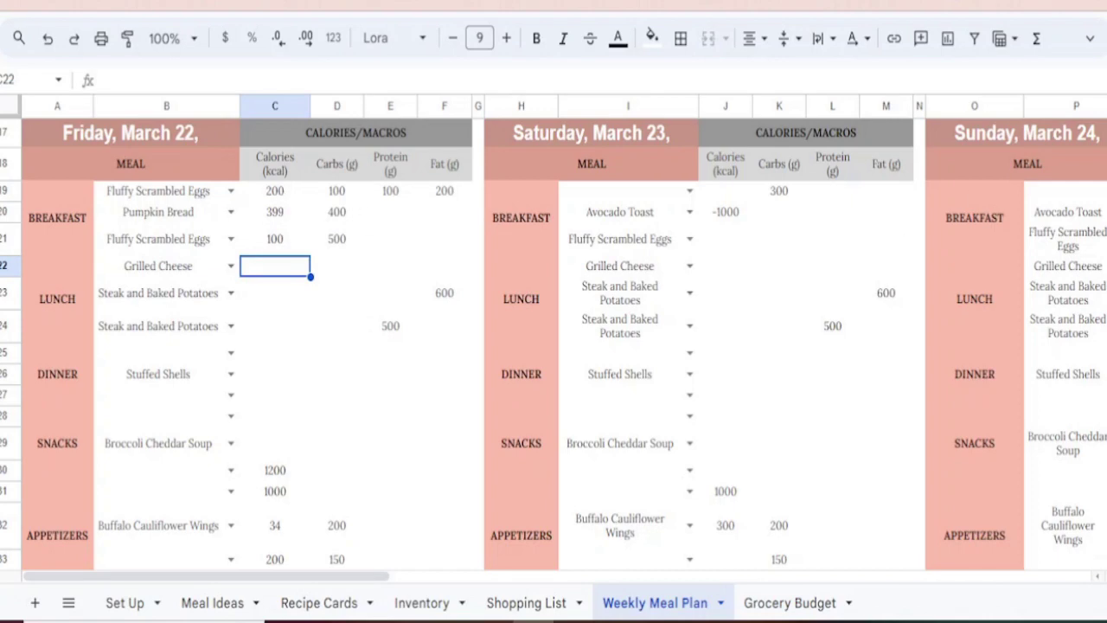
scroll(464, 413, "down", 3)
left_click(390, 518)
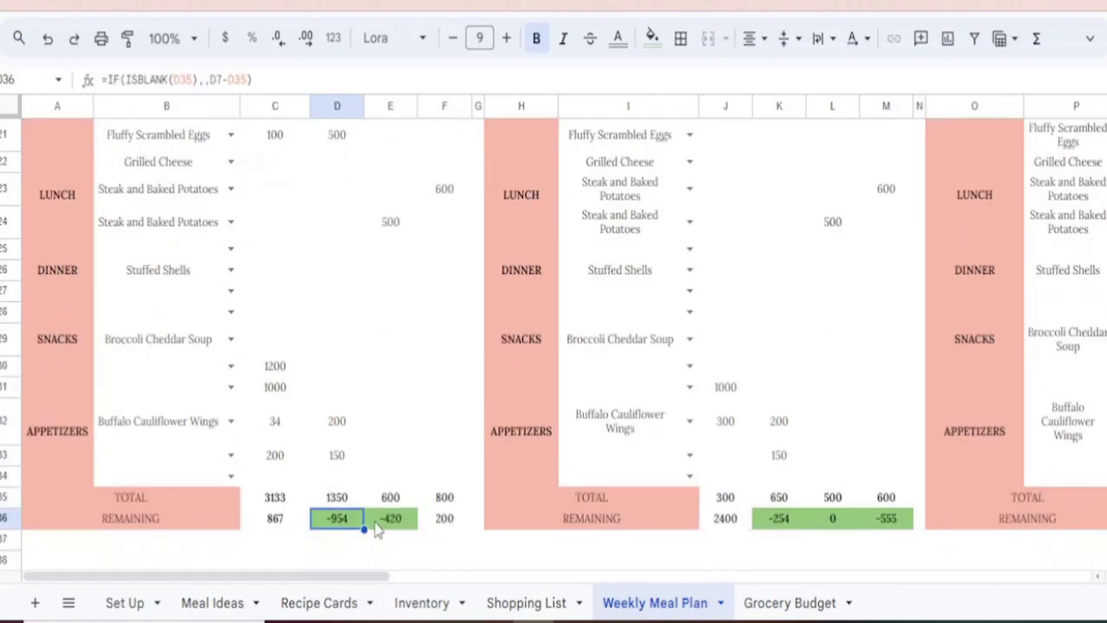
scroll(554, 344, "up", 10)
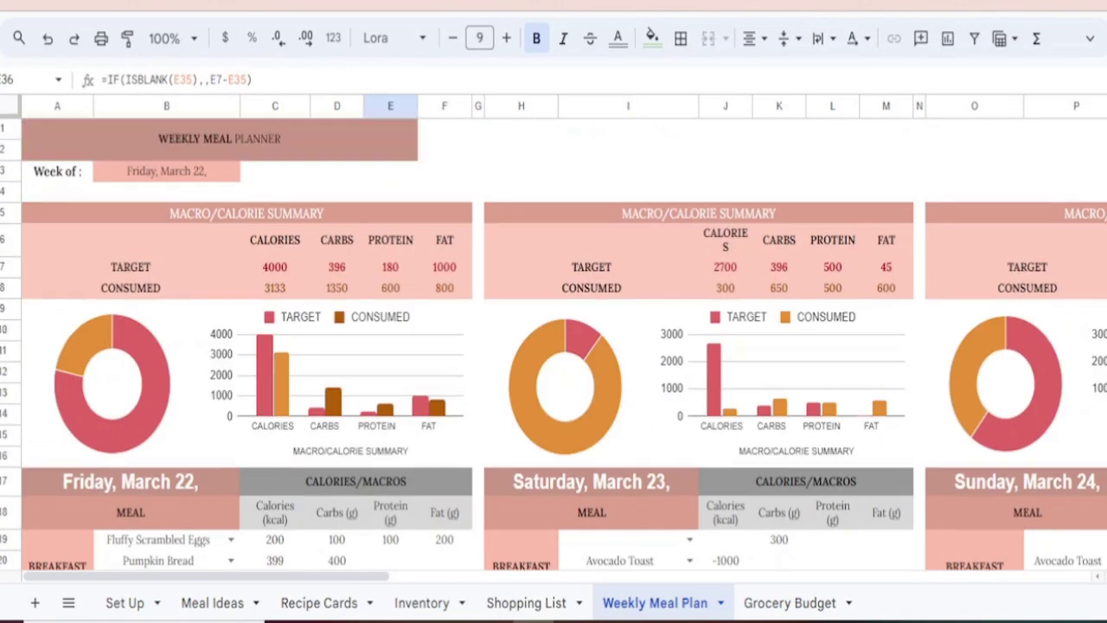
left_click(778, 603)
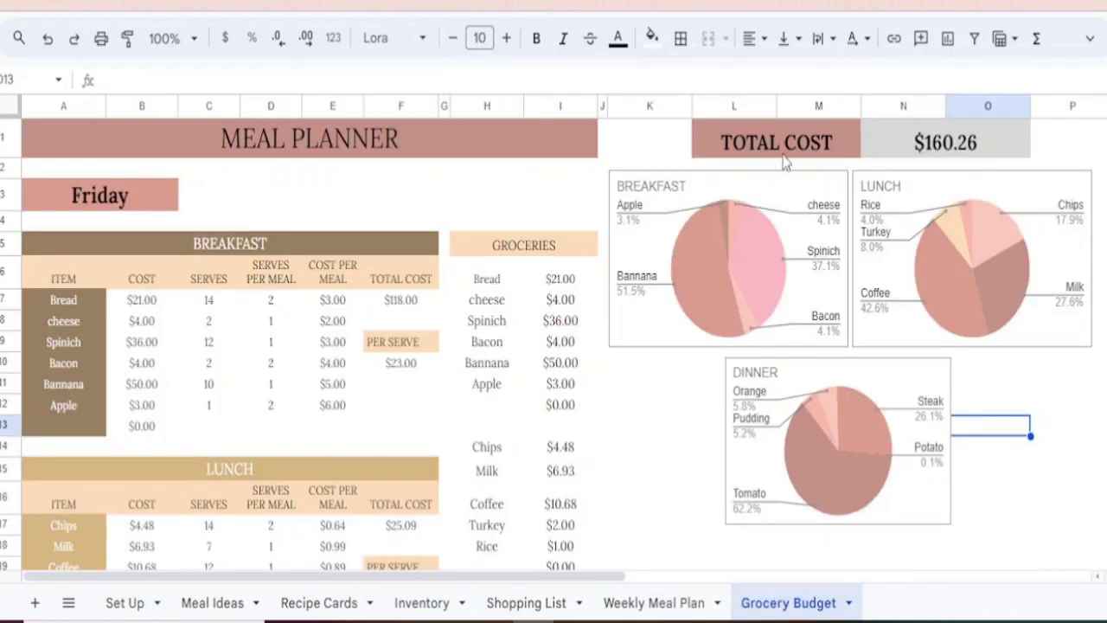
- Set breakfast costs per meal: Bread 1, Cheese 0, Spinach 0.11, Bacon 0.22
left_click(330, 303)
type("1")
key("Return")
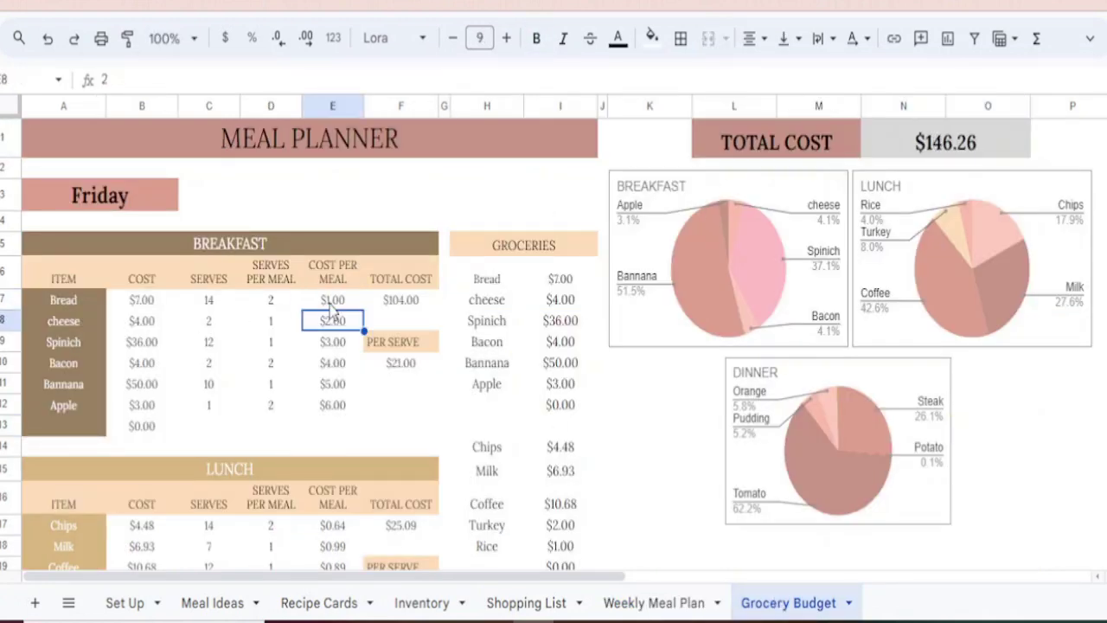
type("0.1")
key("Return")
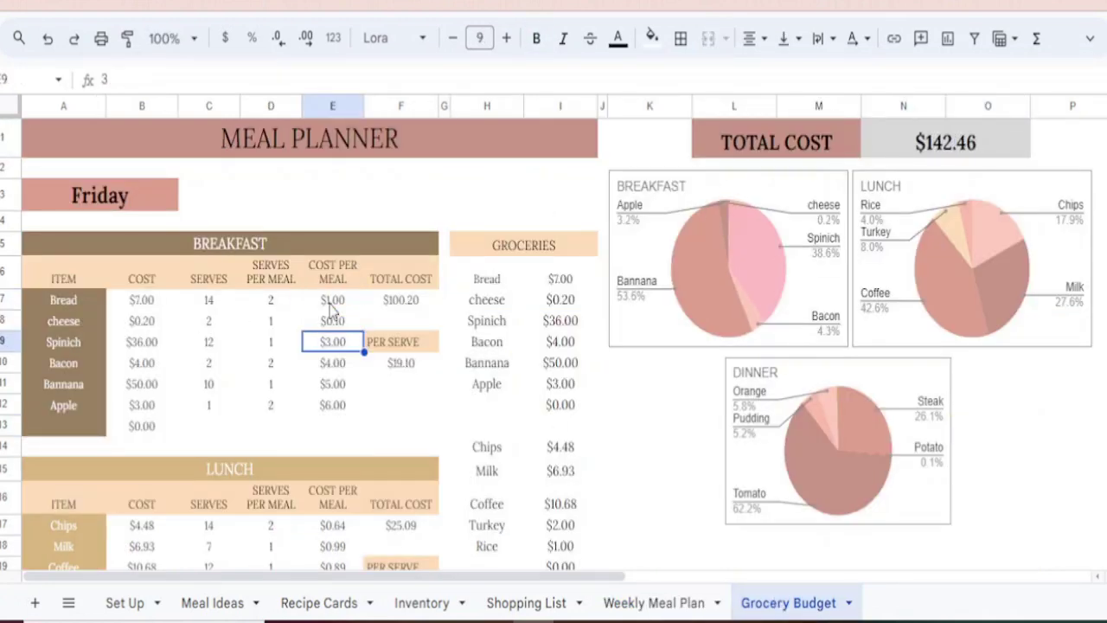
type("0.11")
key("Return")
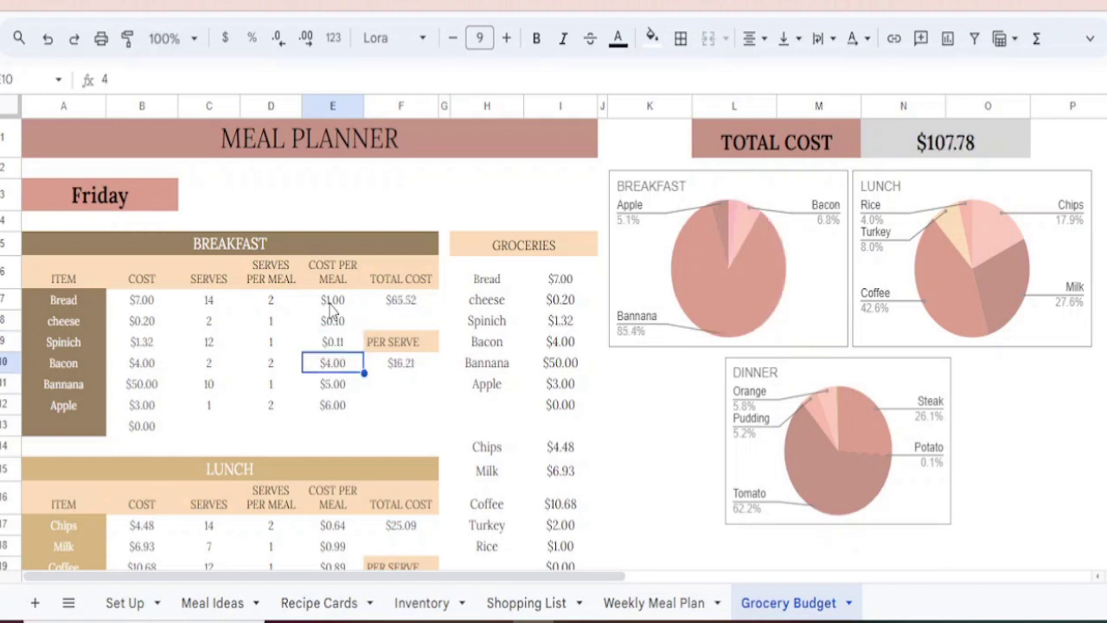
type("0.22")
key("Return")
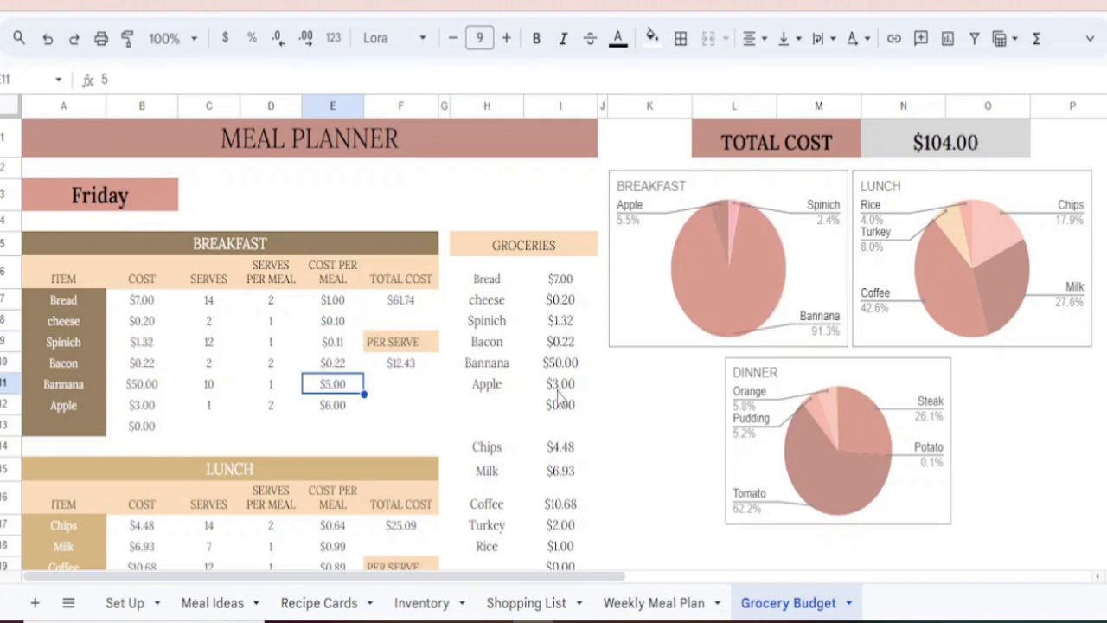
- Check the total cost formula, now $104.00, then return to Meal Ideas
left_click(991, 152)
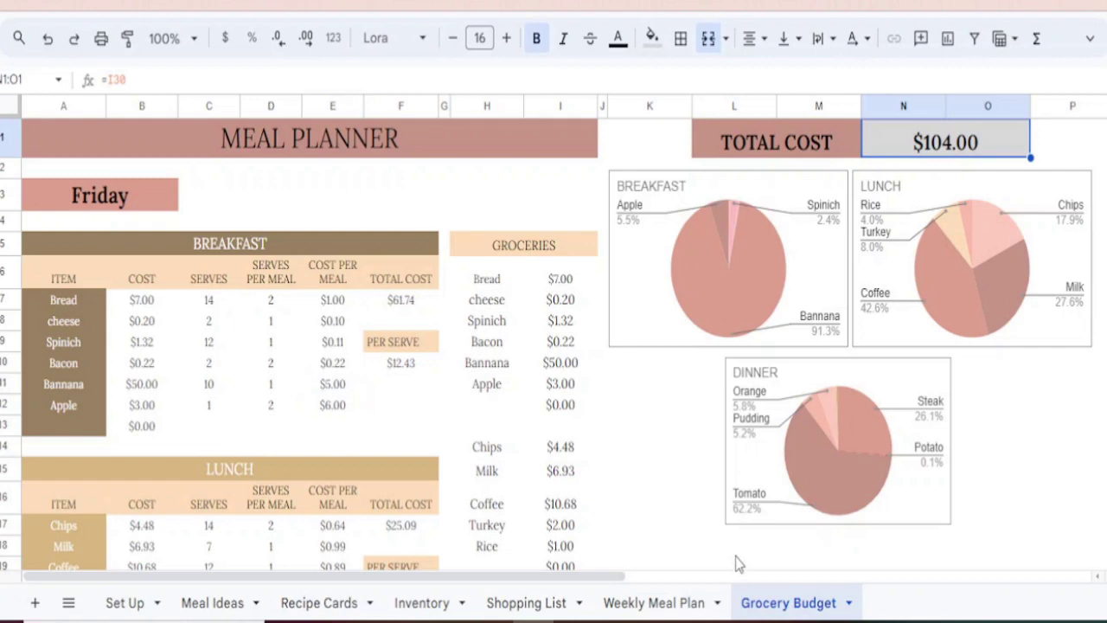
left_click(212, 603)
left_click(313, 608)
- Enter 'Stuffed Shells' as the first dinner idea, fixing the 'Sheels' typo, and follow its GO link
left_click(217, 606)
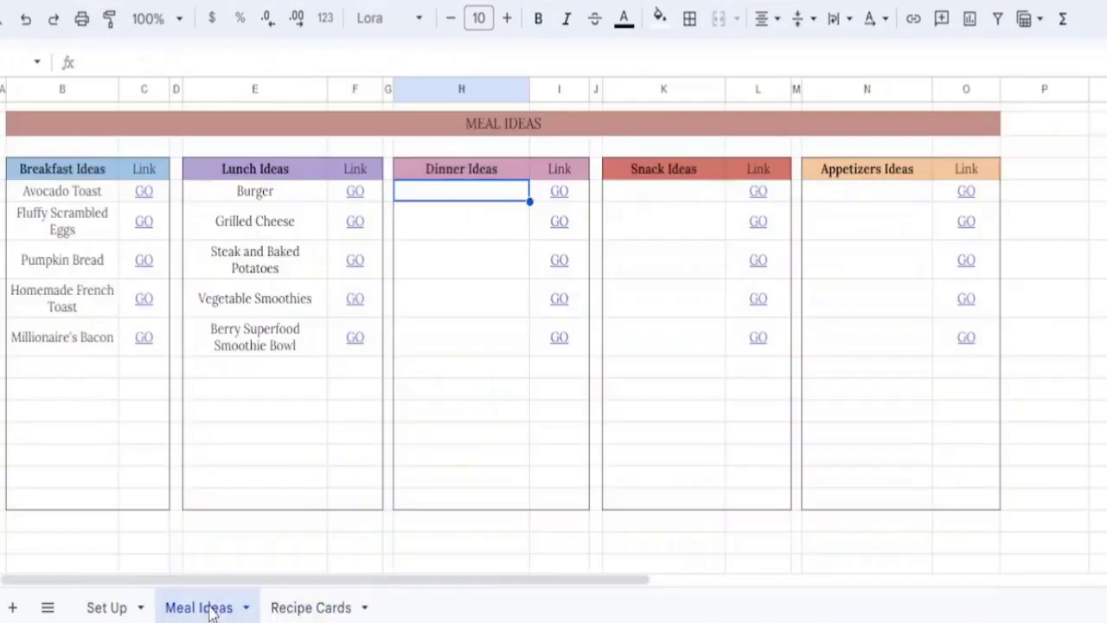
type("Stuffed")
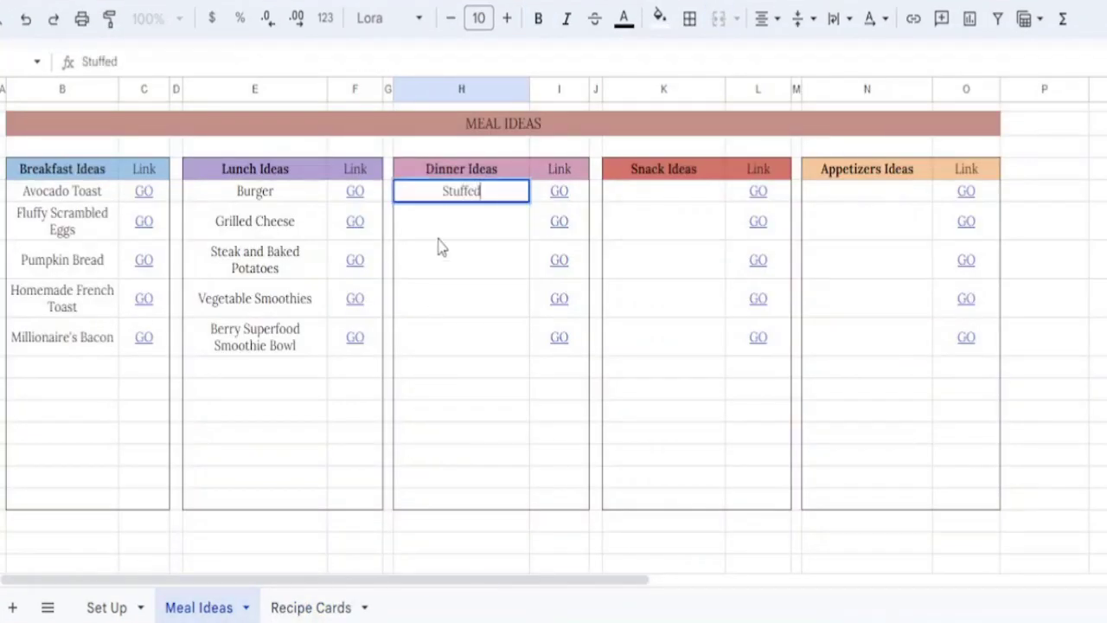
type(" Sheels")
key("Return")
double_click(480, 191)
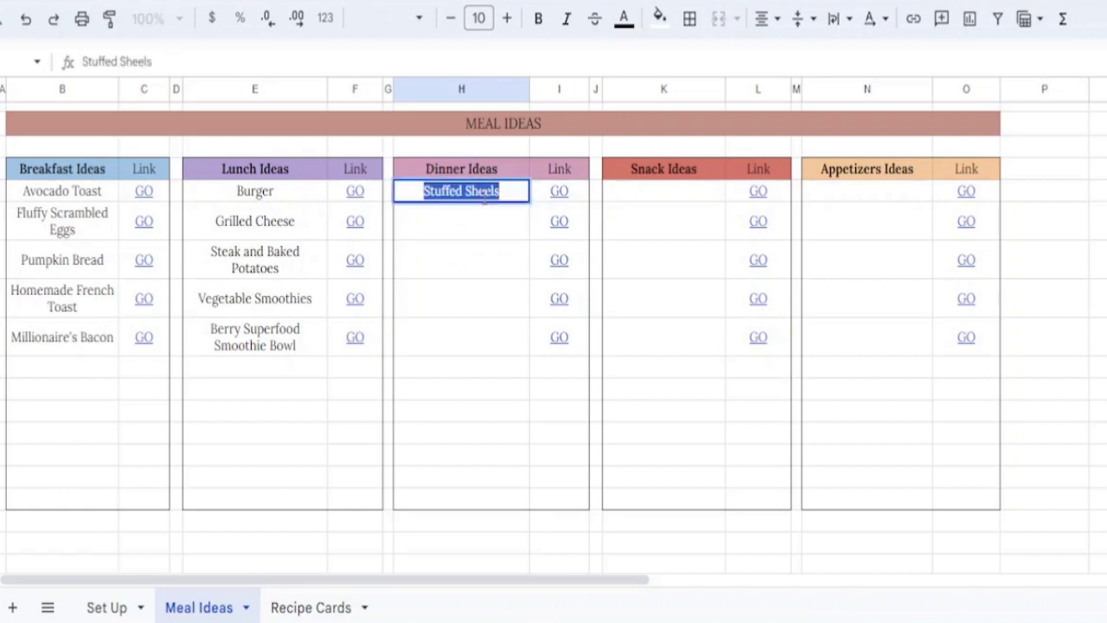
left_click(487, 191)
key("BackSpace")
type("l")
key("Return")
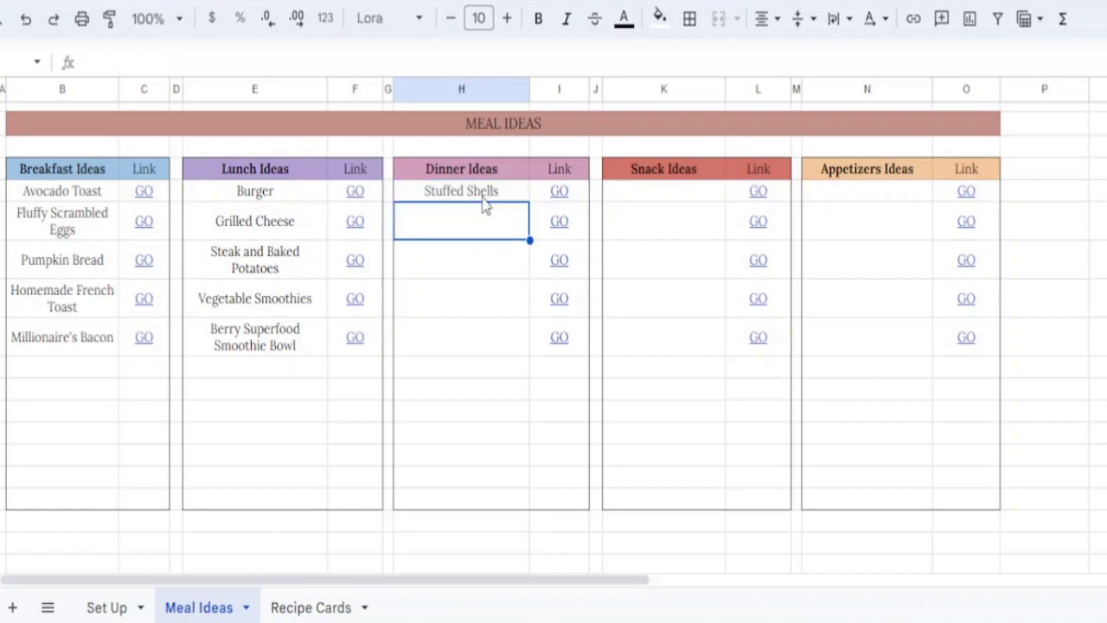
left_click(559, 192)
left_click(616, 228)
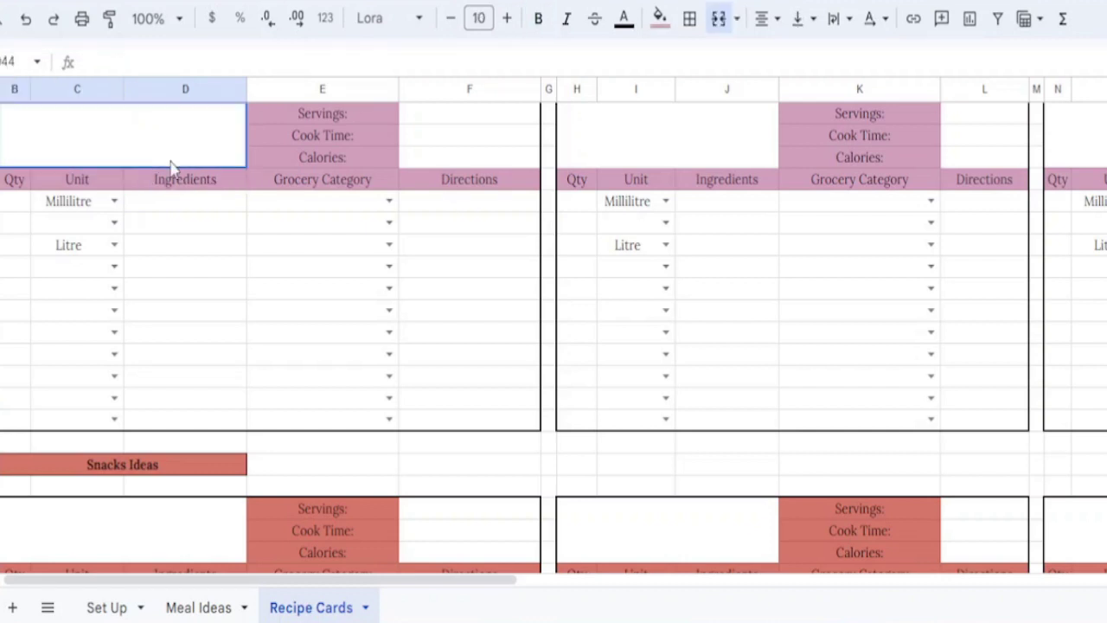
- Type 'Stuffed Shells' as the first dinner recipe card's title
type("Stuffed She")
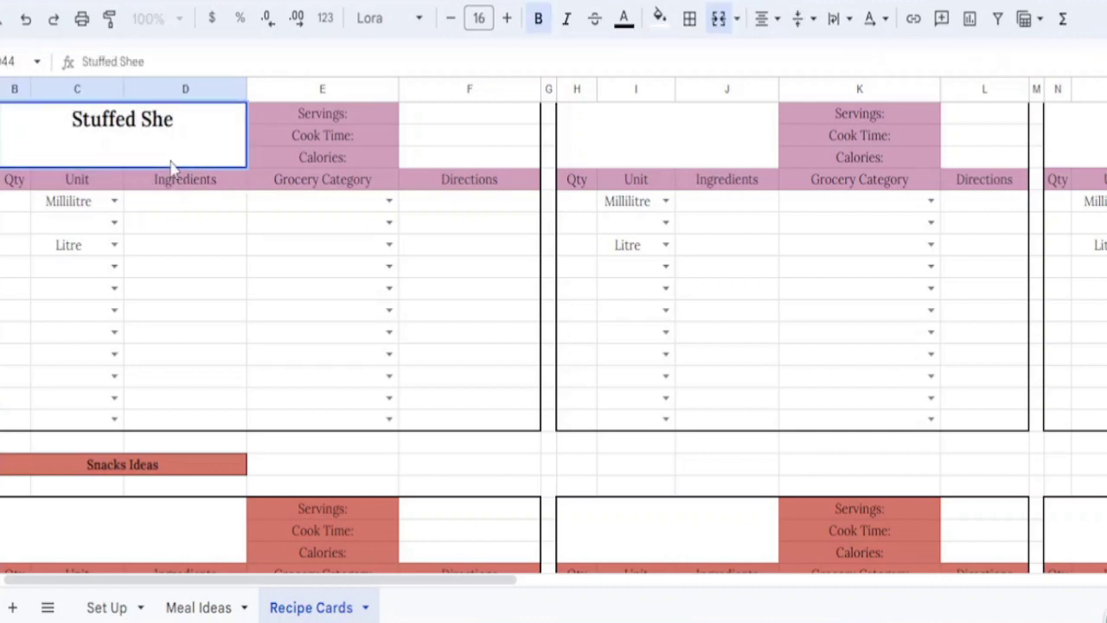
type("lls")
left_click(171, 166)
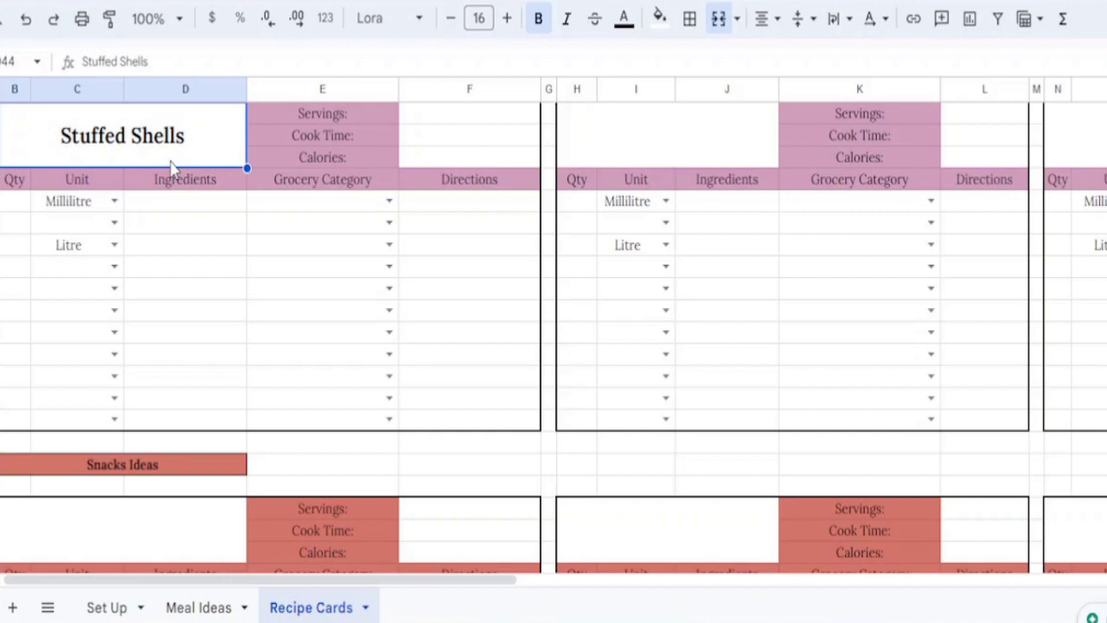
- Enter 1 as the Servings value and centre the Servings, Cook Time and Calories values
key("Down")
key("Up")
key("Right")
key("Right")
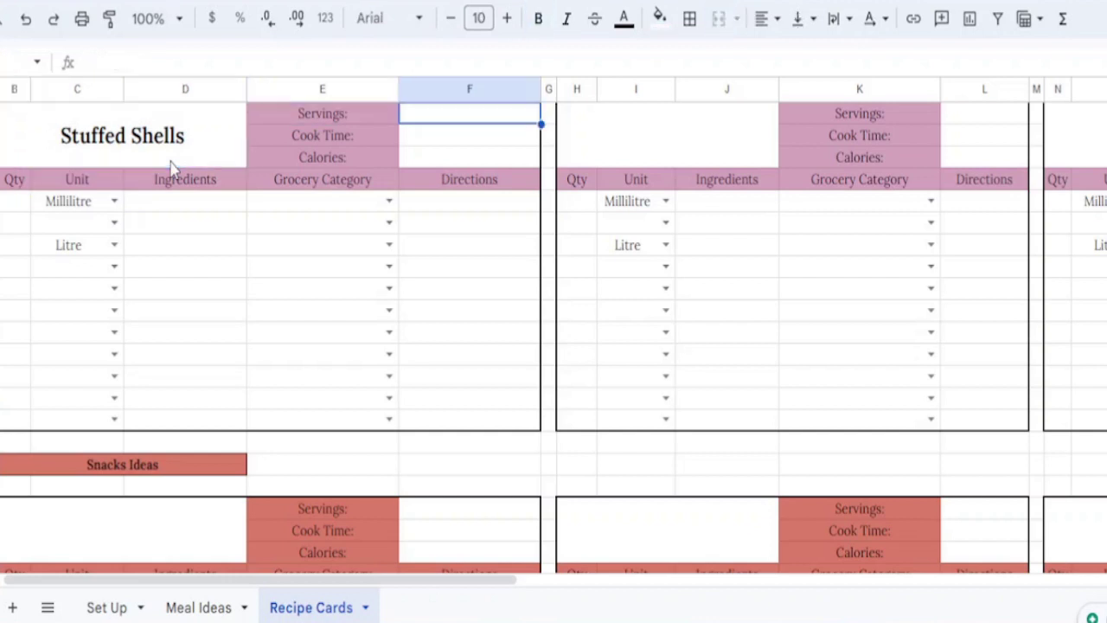
type("1")
key("Return")
key("Up")
left_click_drag(443, 122, 443, 161)
left_click(761, 18)
left_click(796, 58)
- Centre, middle-align and set text wrapping for the whole ingredient table
left_click(45, 211)
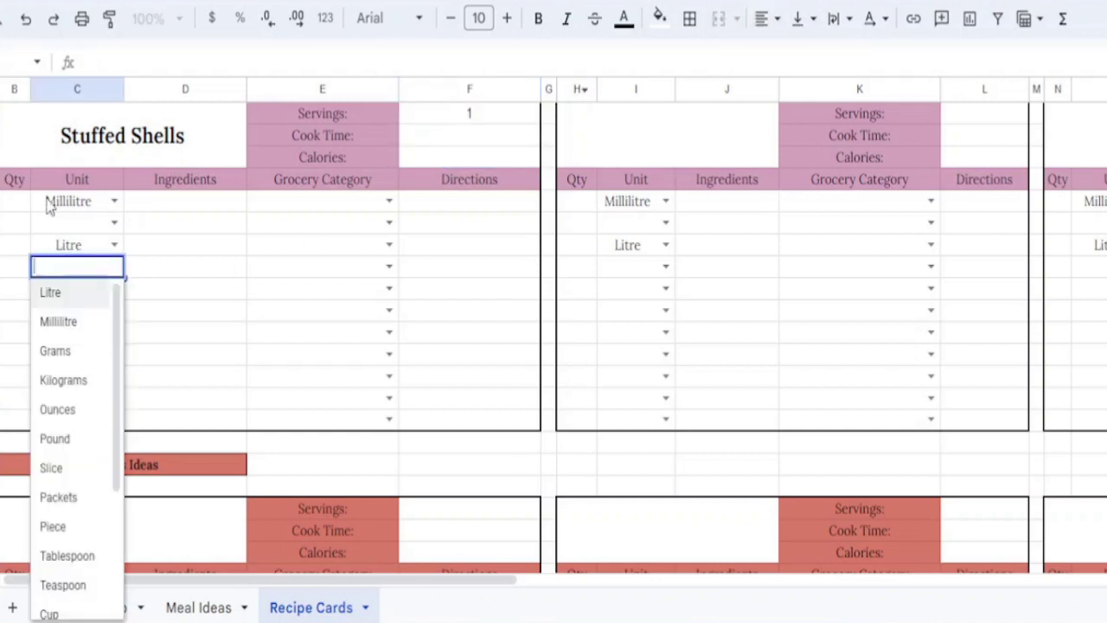
left_click_drag(15, 201, 528, 419)
left_click(768, 18)
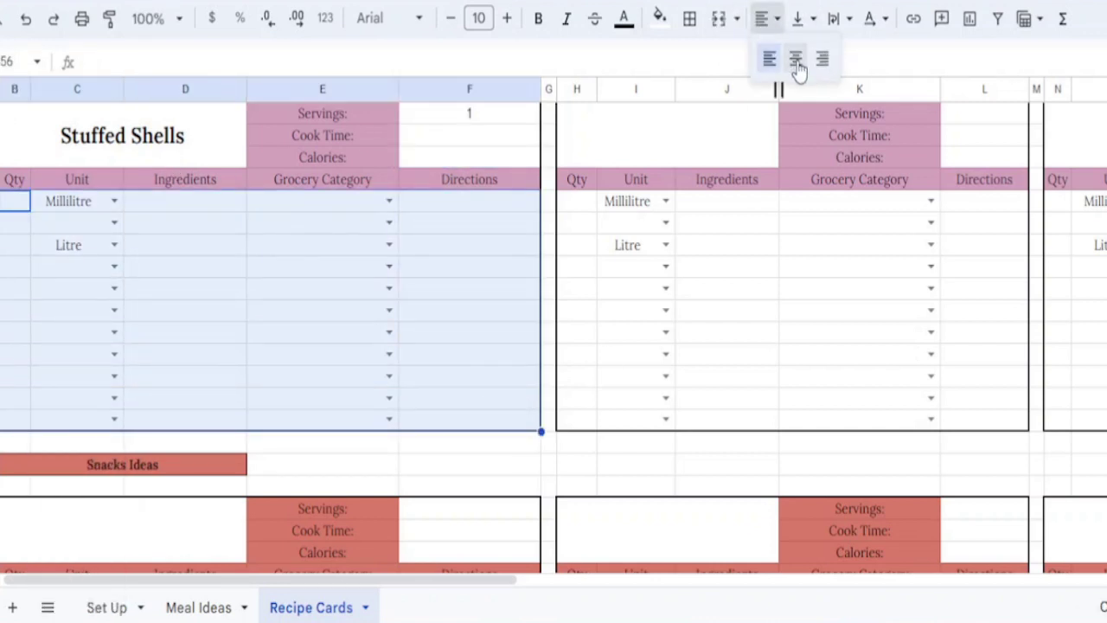
left_click(796, 57)
left_click(798, 19)
left_click(828, 57)
left_click(833, 19)
left_click(861, 57)
- Fill the first ingredient row: 1 Teaspoon Olive oil
left_click(17, 206)
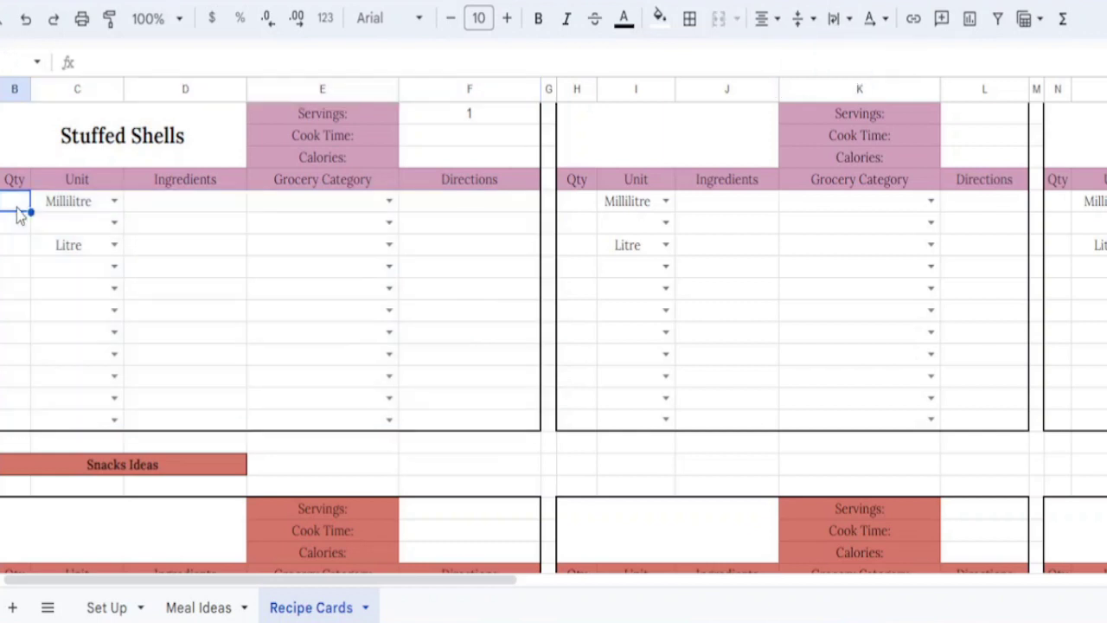
type("1")
key("Tab")
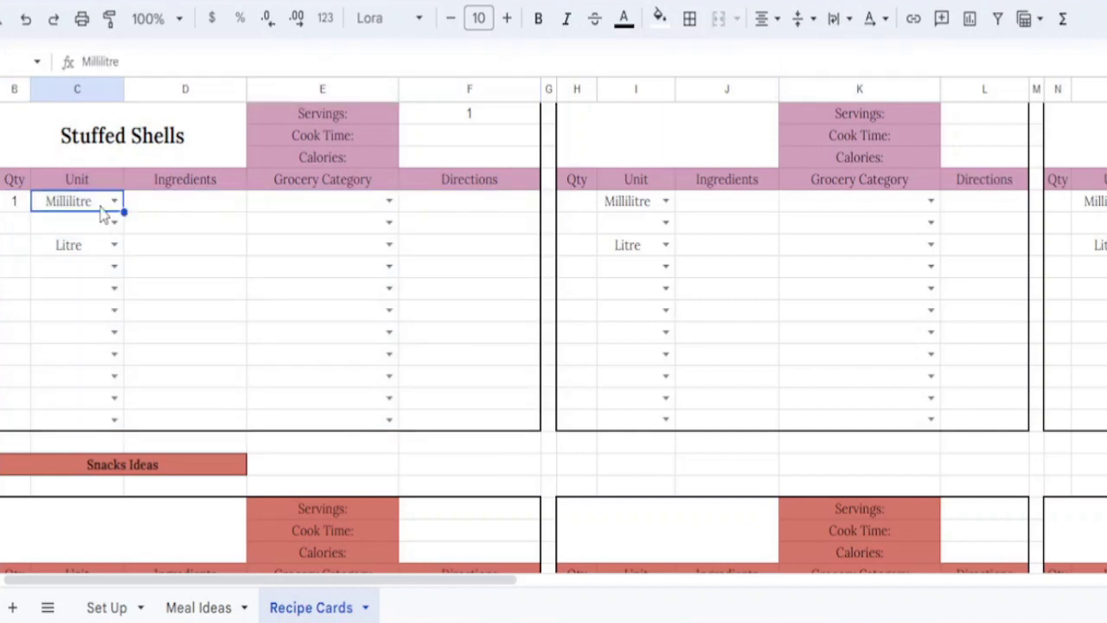
left_click(104, 208)
left_click(74, 519)
left_click(172, 212)
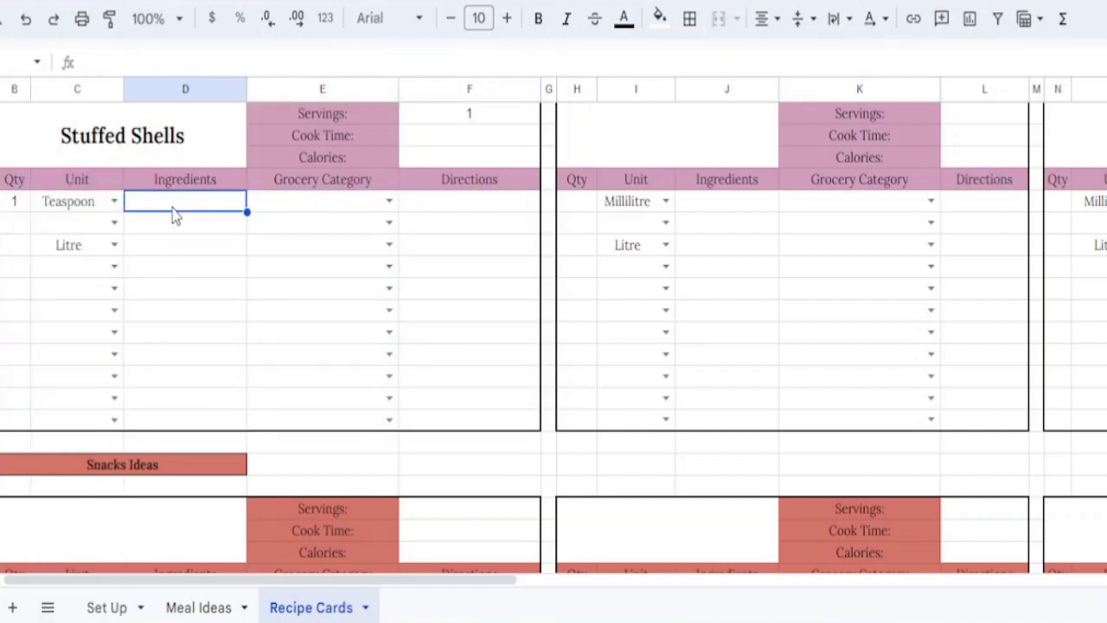
type("Olive oil")
key("Return")
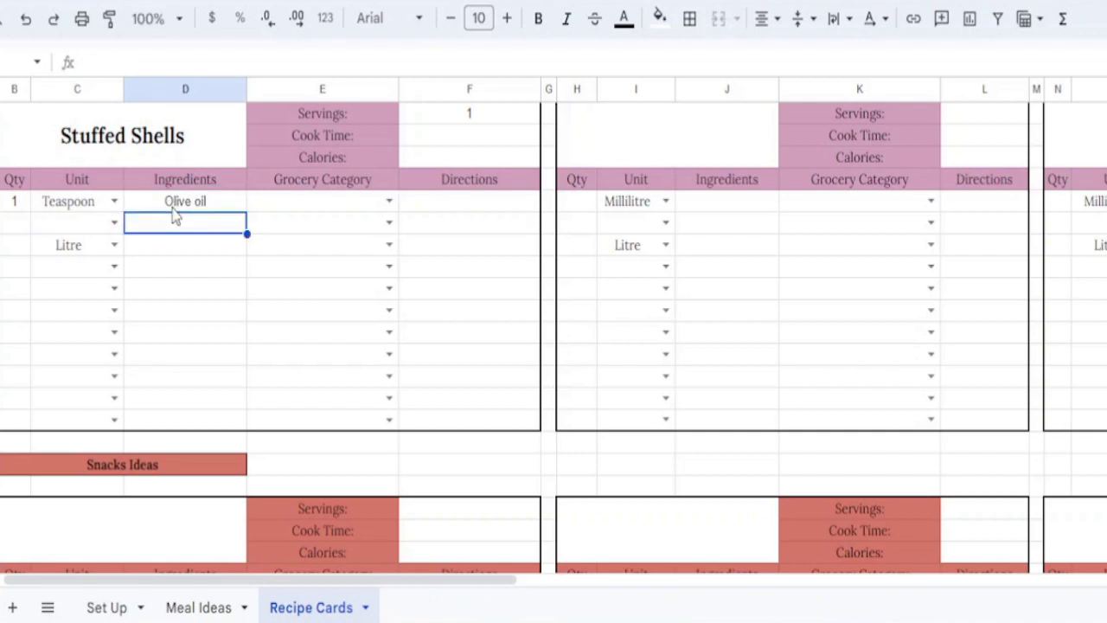
- Fill the second ingredient row: 5 Ounces Spinach
left_click(14, 224)
type("5")
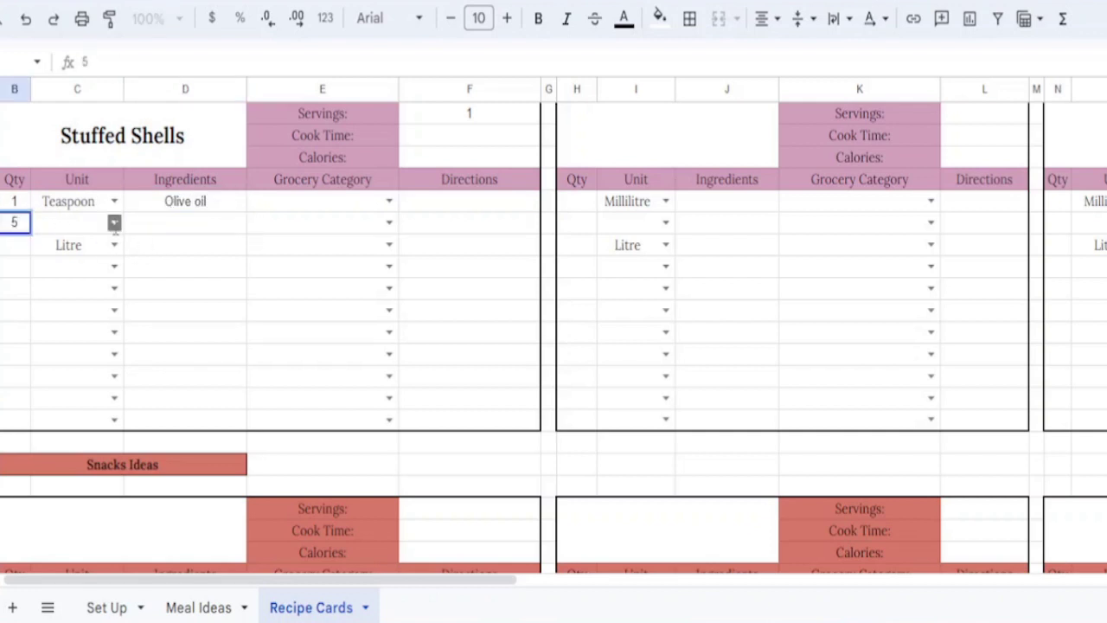
left_click(113, 223)
left_click(60, 364)
left_click(183, 229)
type("Spin")
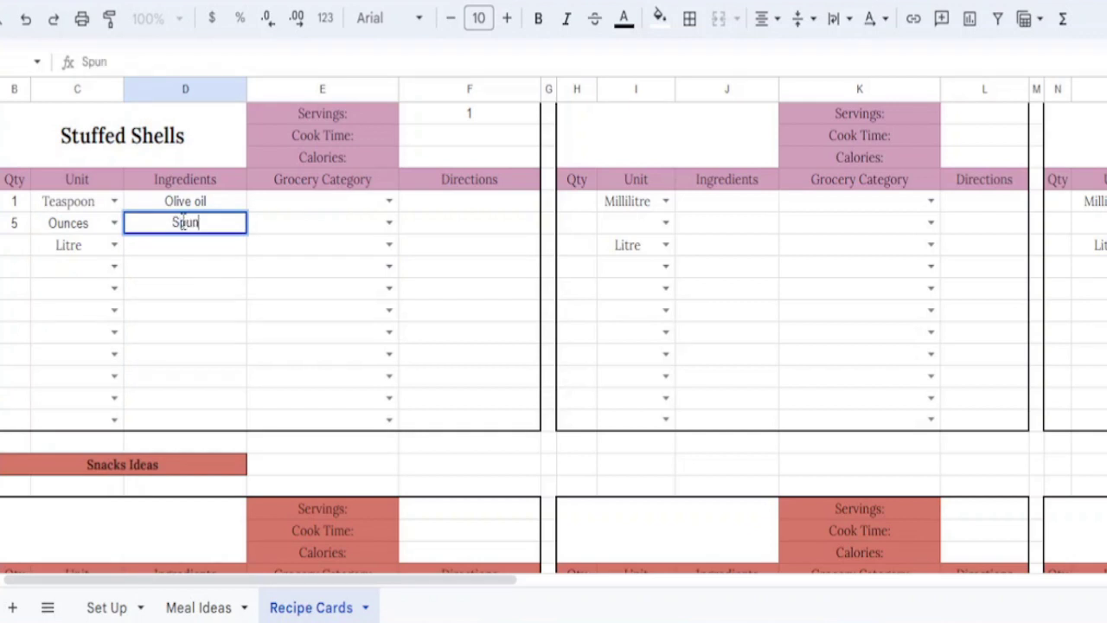
type("ach")
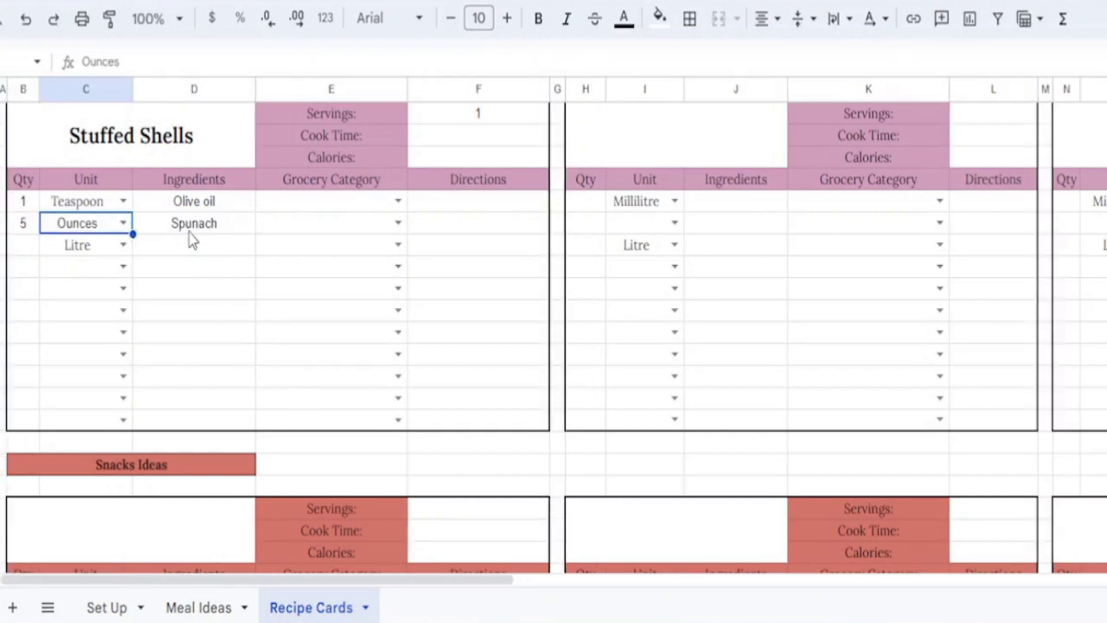
left_click(188, 234)
type("Spinach")
key("Return")
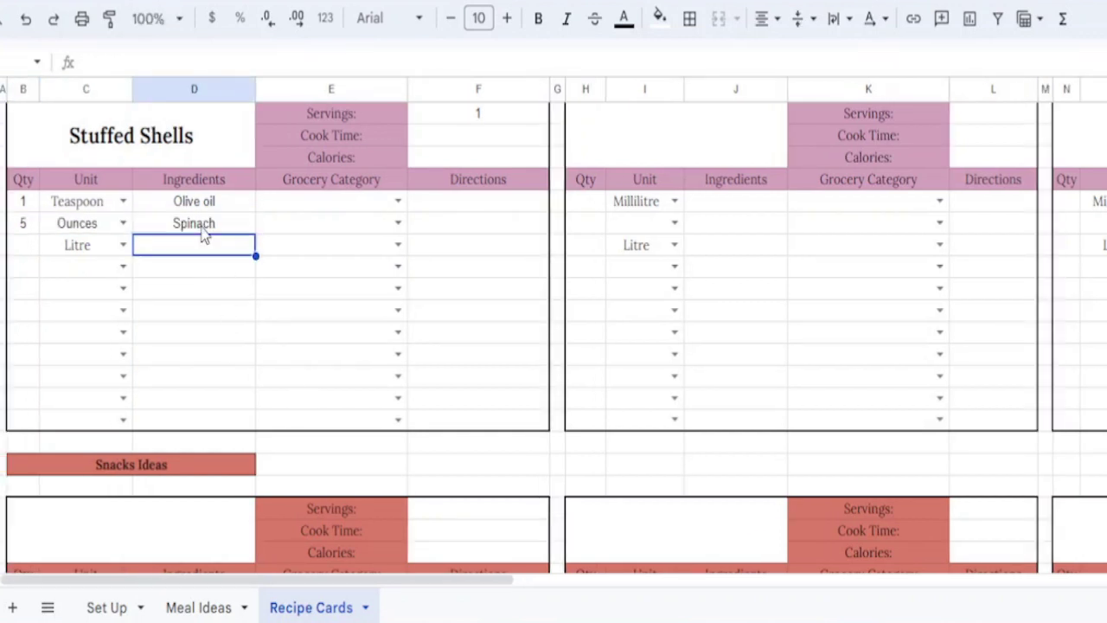
- Fill the third ingredient row: 2 Cup Ricotta cheese
left_click(26, 250)
type("2")
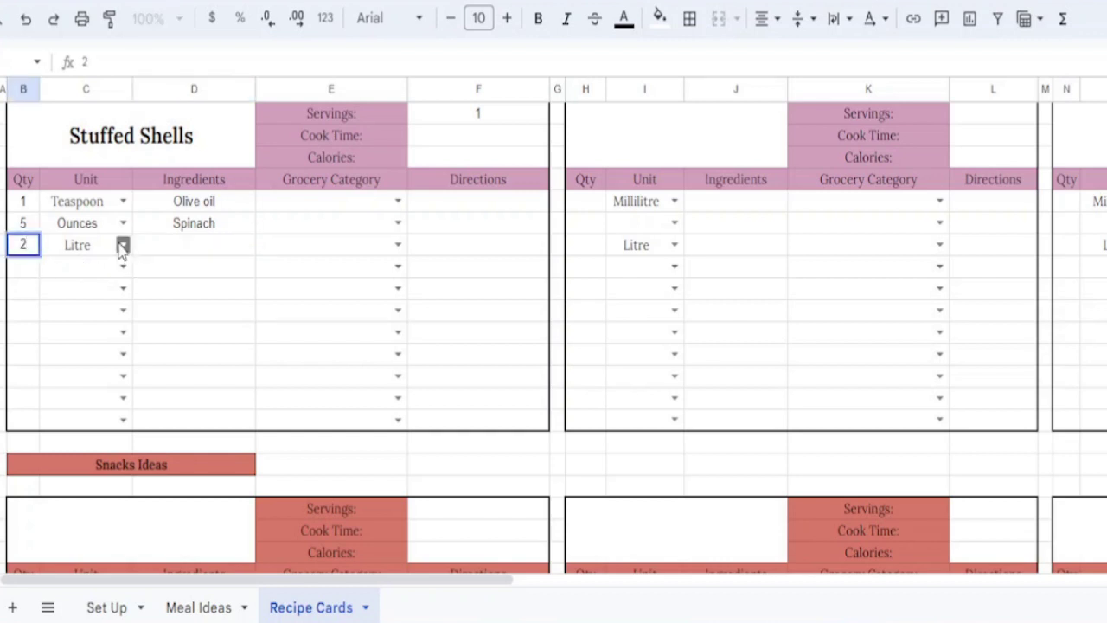
left_click(123, 245)
left_click(61, 594)
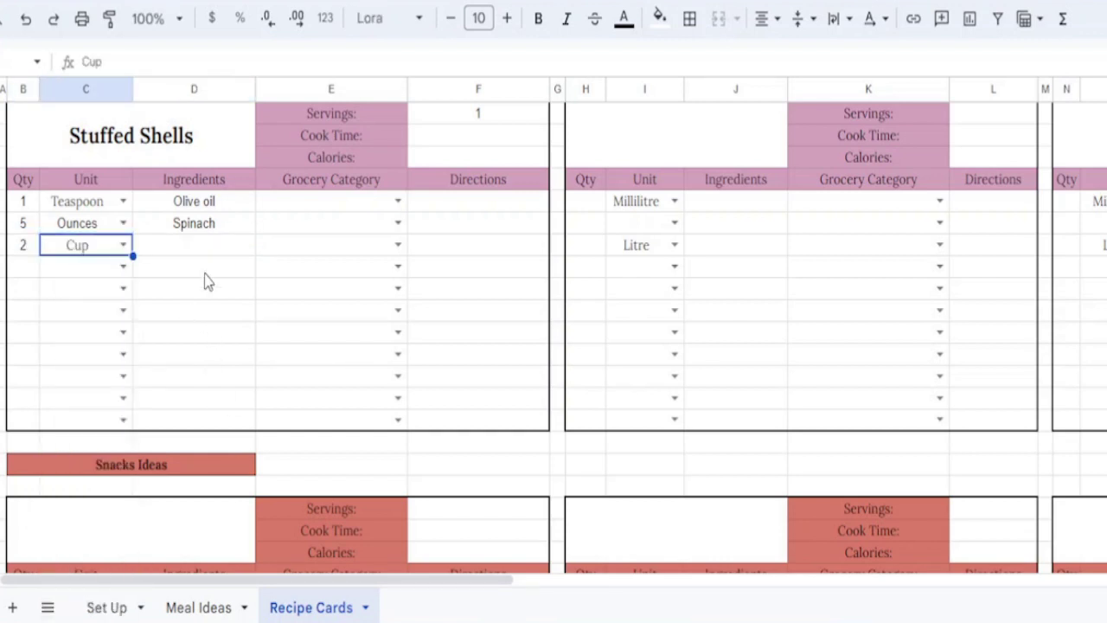
left_click(193, 247)
type("Ro")
type("otta")
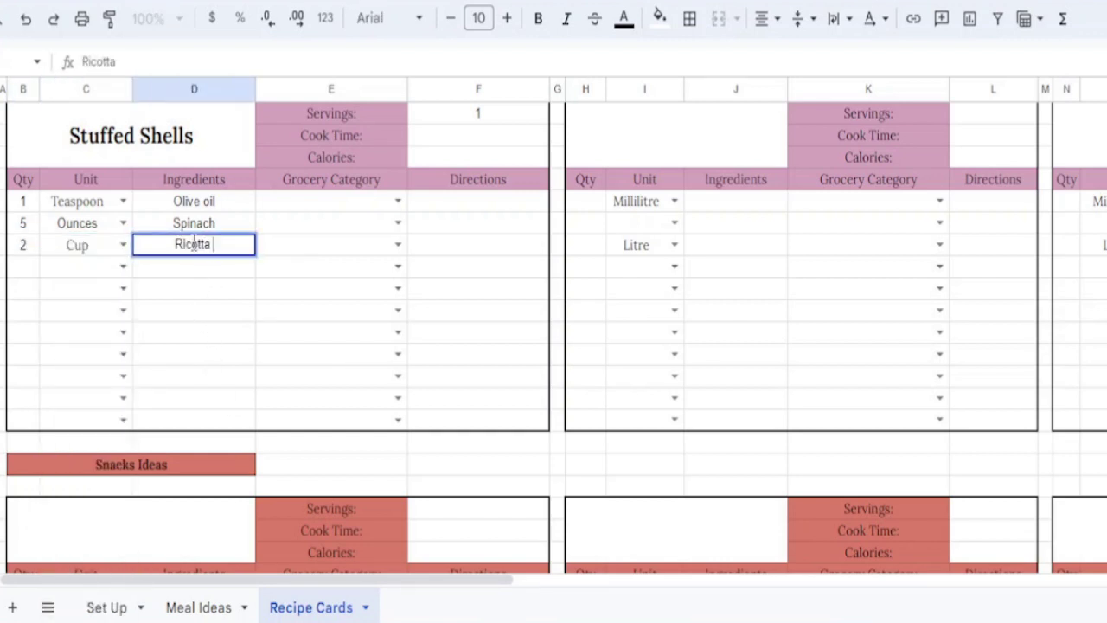
type(" cheese")
key("Return")
- Fill the fourth ingredient row: 1 Cup Pecorino cheese
left_click(29, 270)
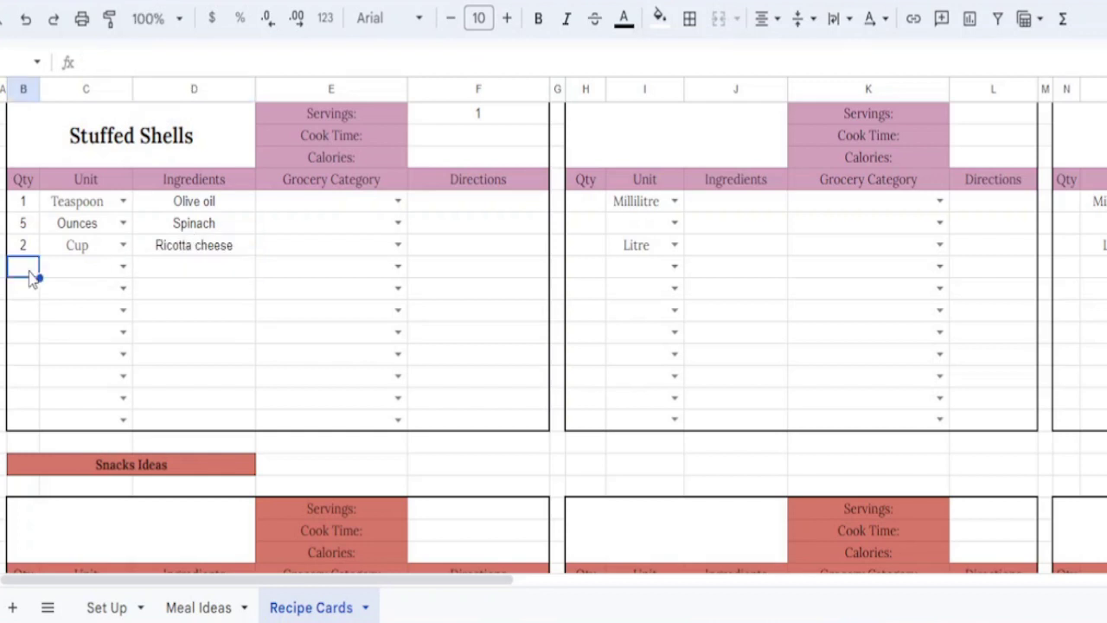
type("1")
left_click(123, 267)
scroll(60, 562, "down", 1)
left_click(60, 597)
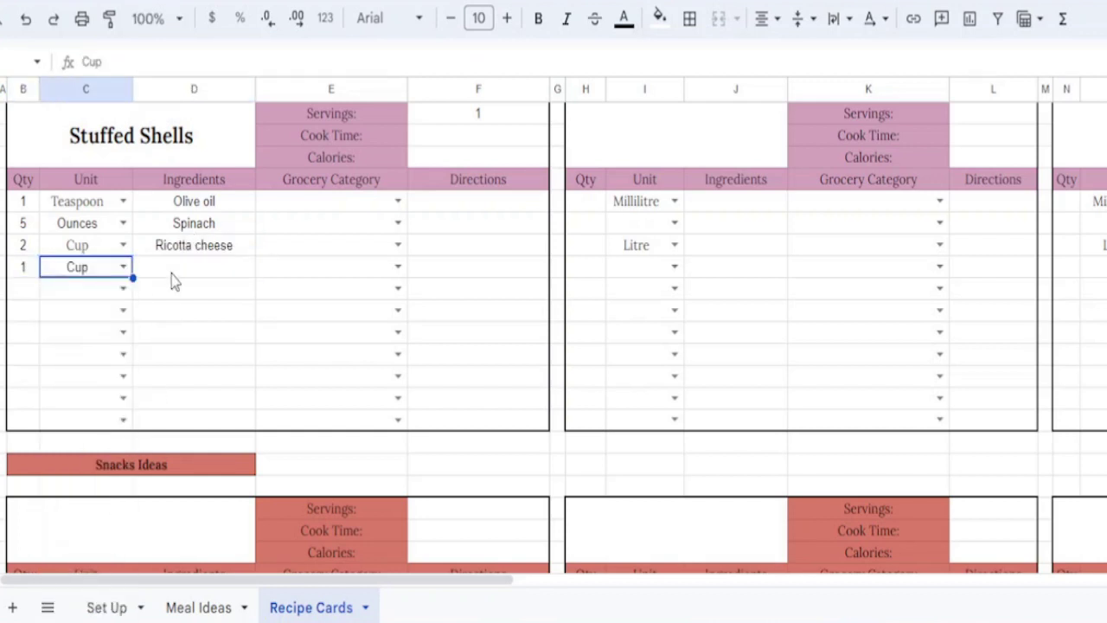
left_click(171, 274)
type("P")
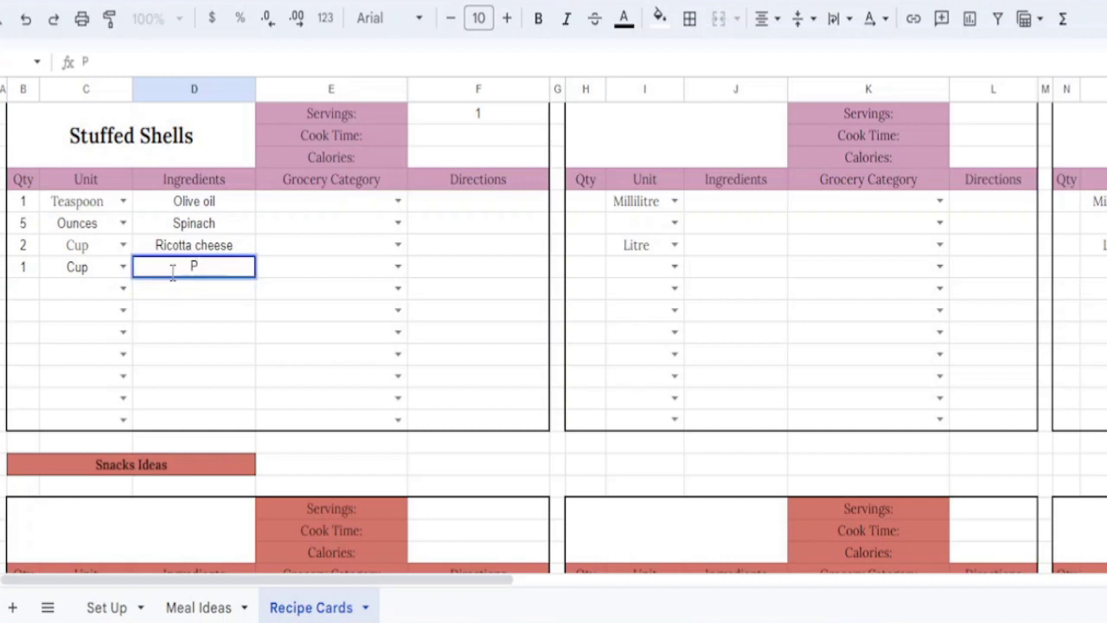
type("ecorino cheese")
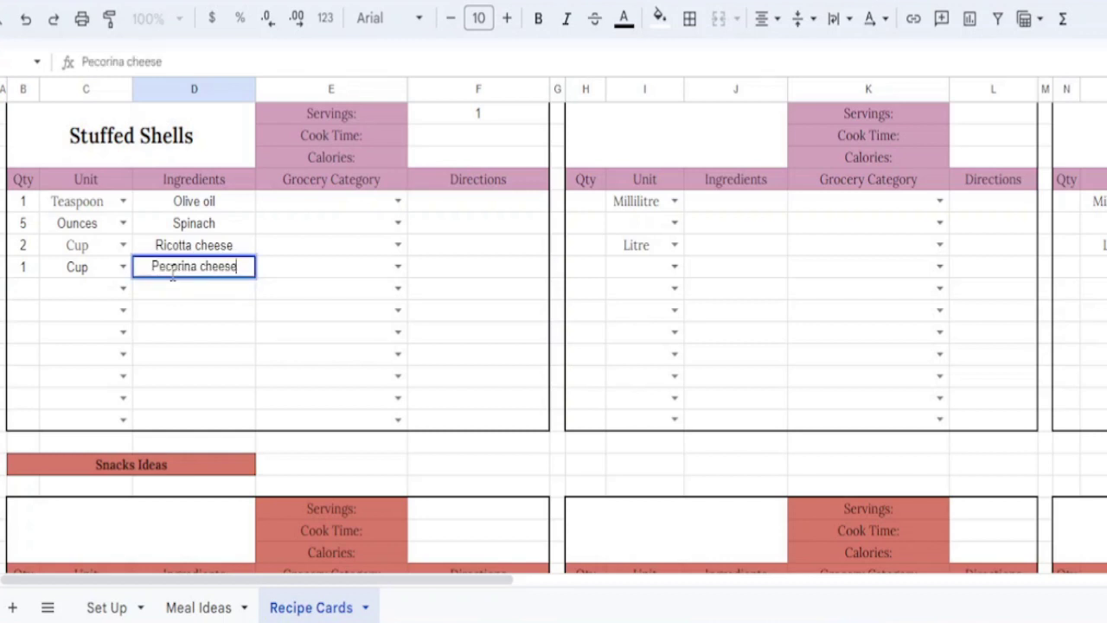
key("Return")
- Fill the fifth ingredient row: 2 Grams Ginger cloves
left_click(31, 296)
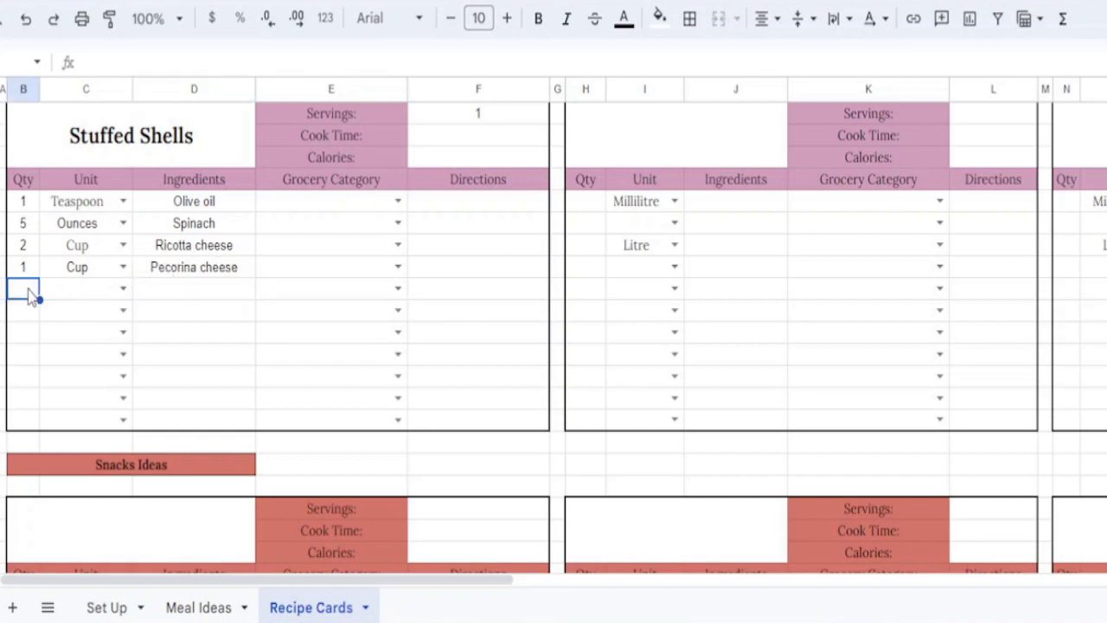
type("2")
left_click(121, 289)
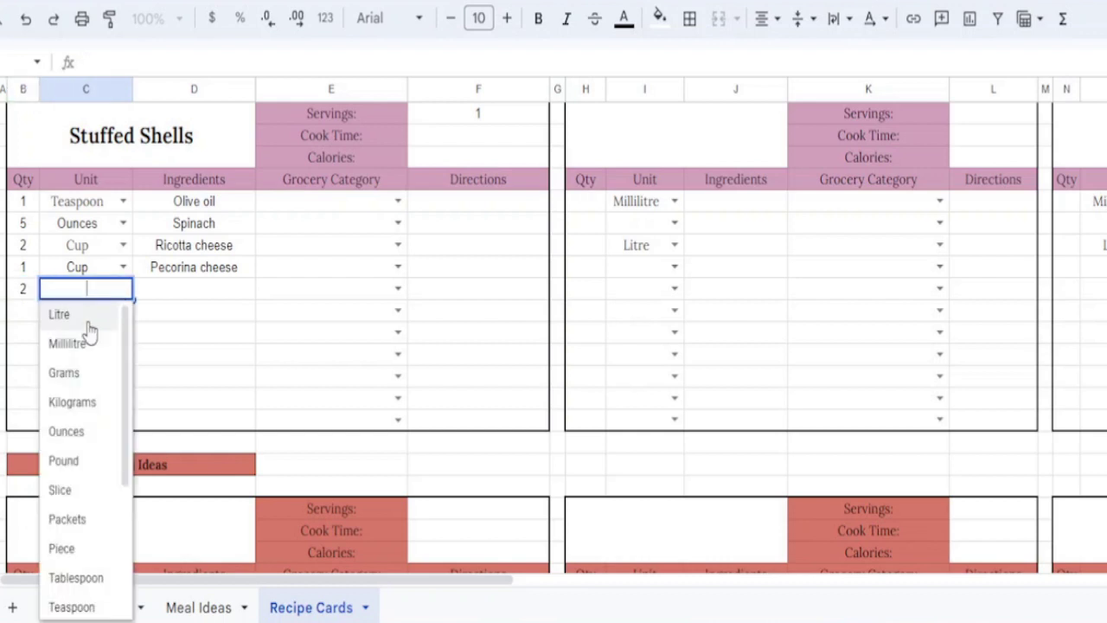
left_click(64, 373)
left_click(186, 291)
type("Ginge")
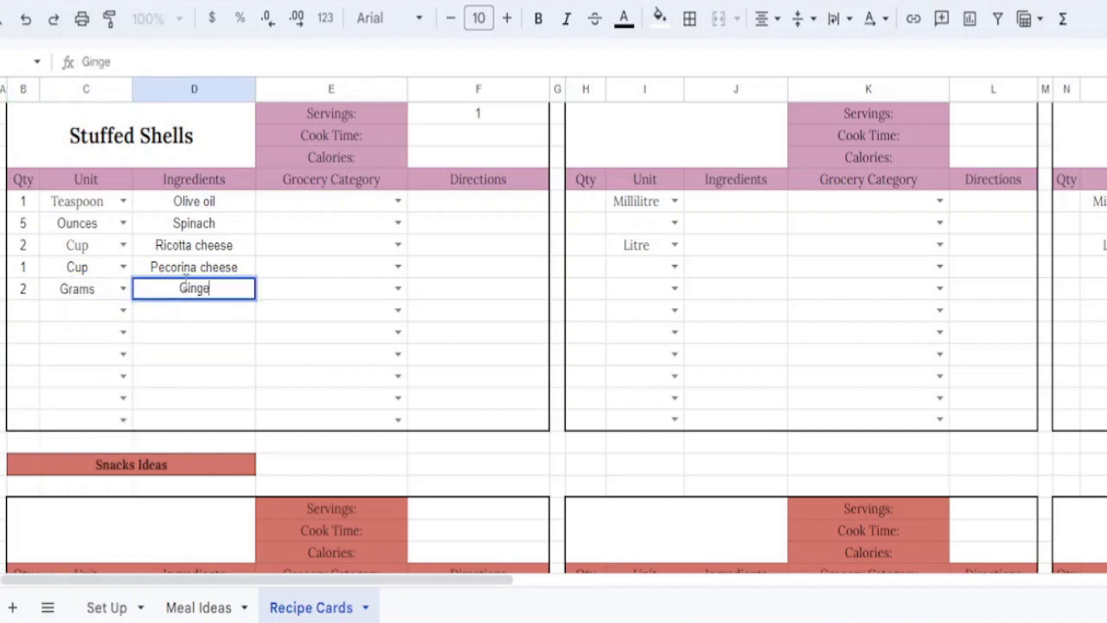
type("r cloves")
key("Return")
- Fill the sixth ingredient row: 1 Teaspoon Oregano
left_click(35, 314)
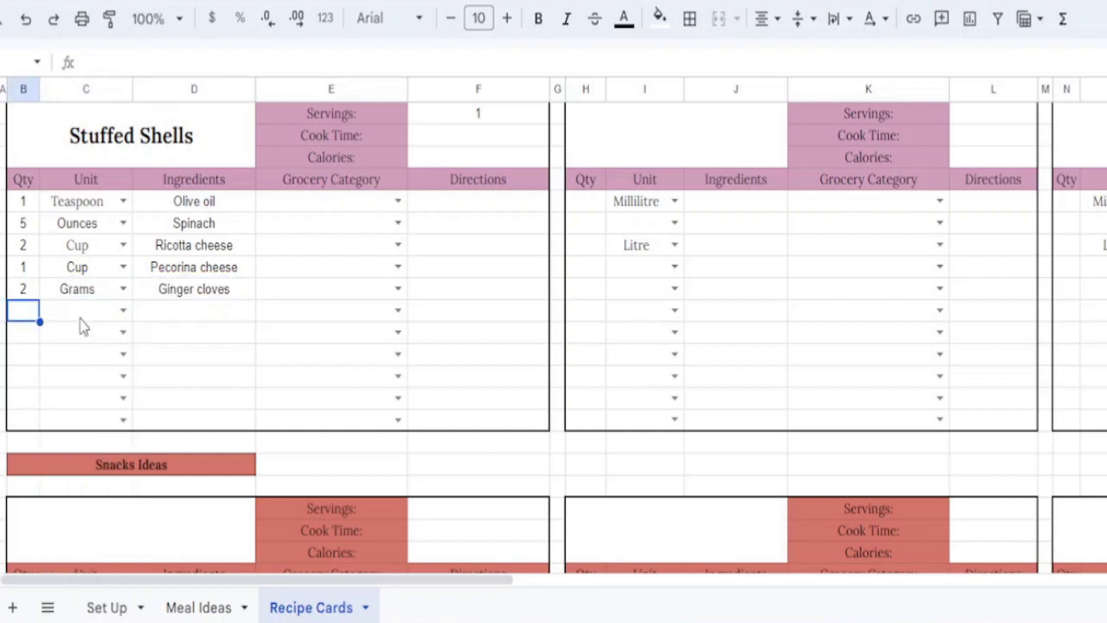
type("1")
left_click(123, 310)
scroll(86, 519, "down", 1)
left_click(76, 599)
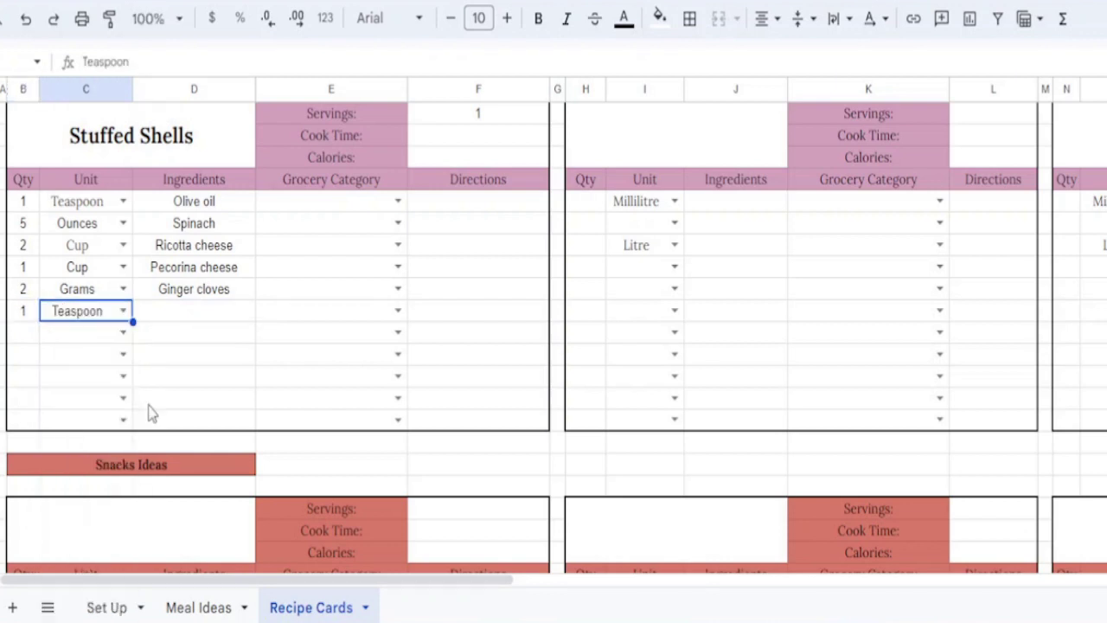
left_click(180, 322)
type("Oregan")
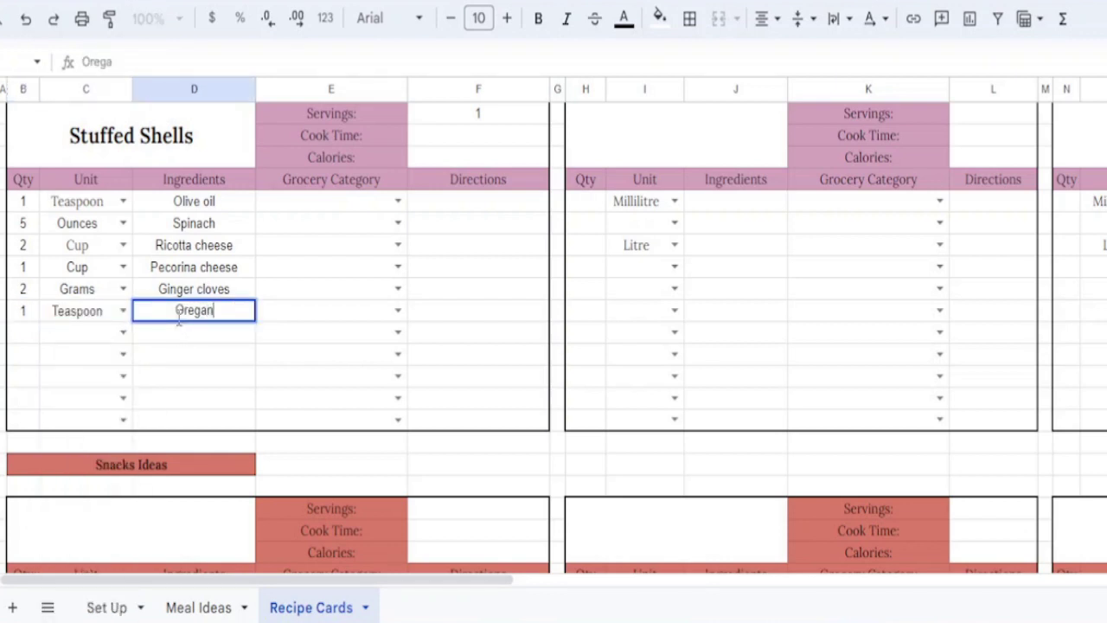
type("o")
key("Return")
- List Lemon zest, red pepper, salt and black pepper as the last four ingredients
type("Lemon ze")
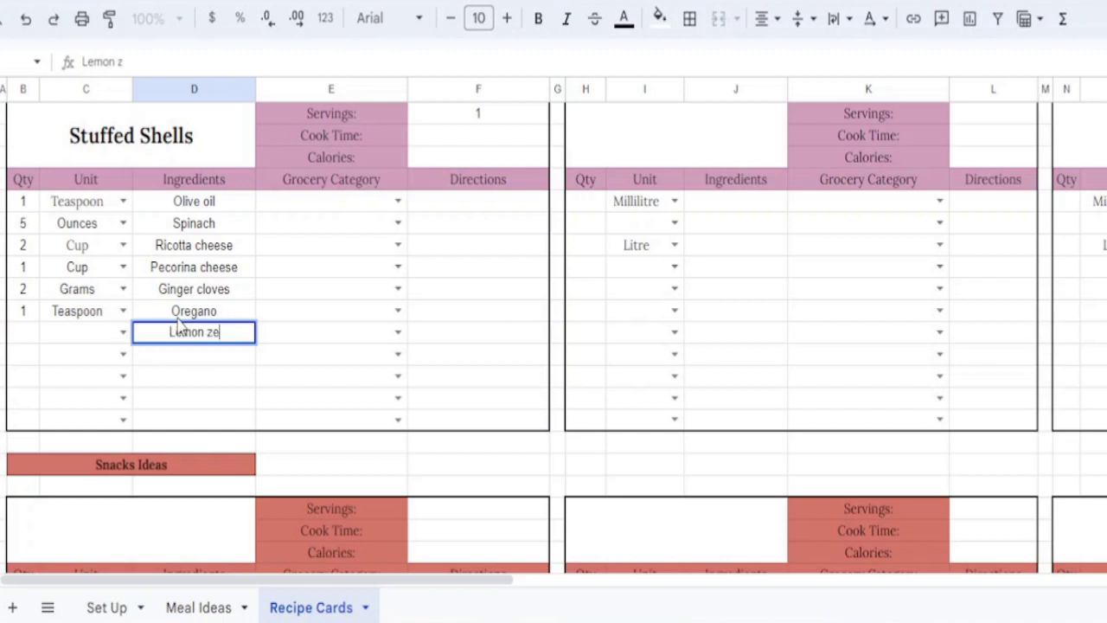
type("st")
key("Return")
type("red p")
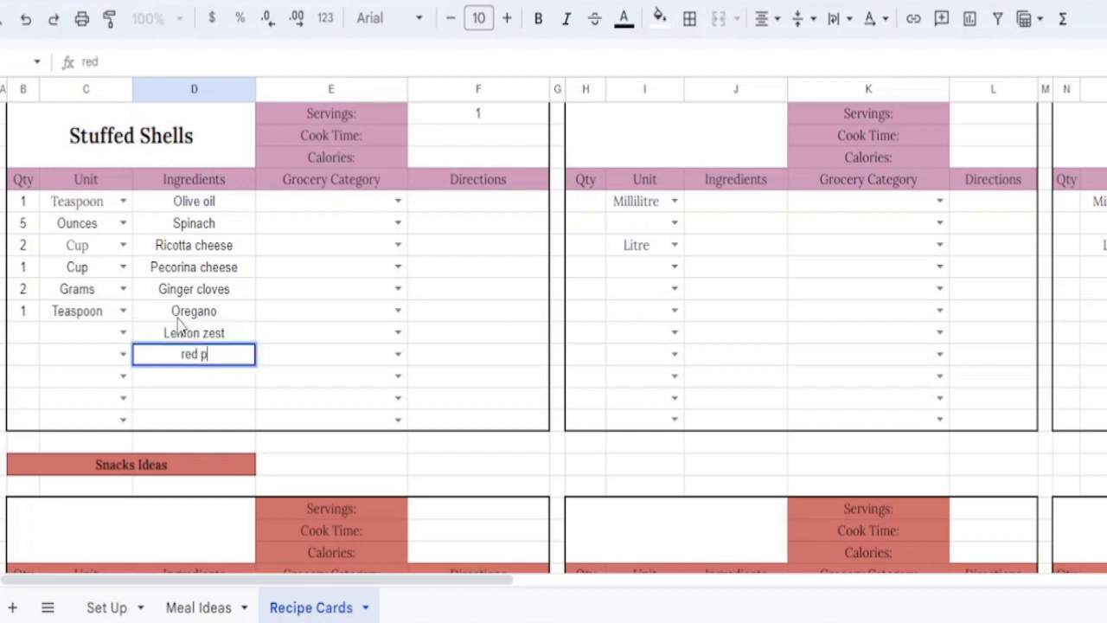
type("epper")
key("Return")
type("salt")
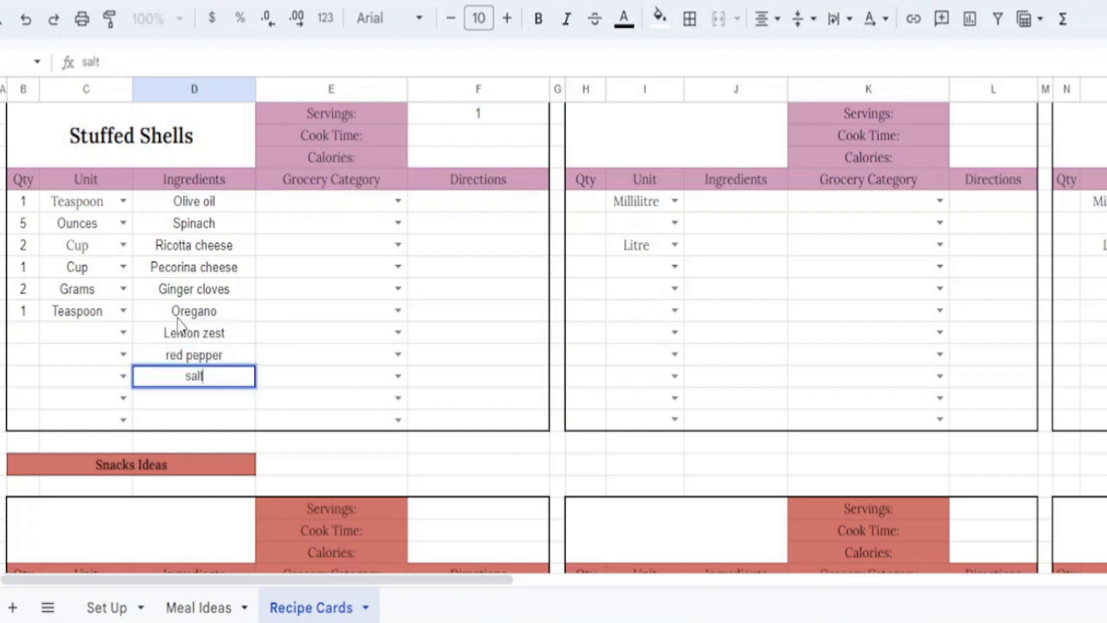
key("Return")
type("black pa")
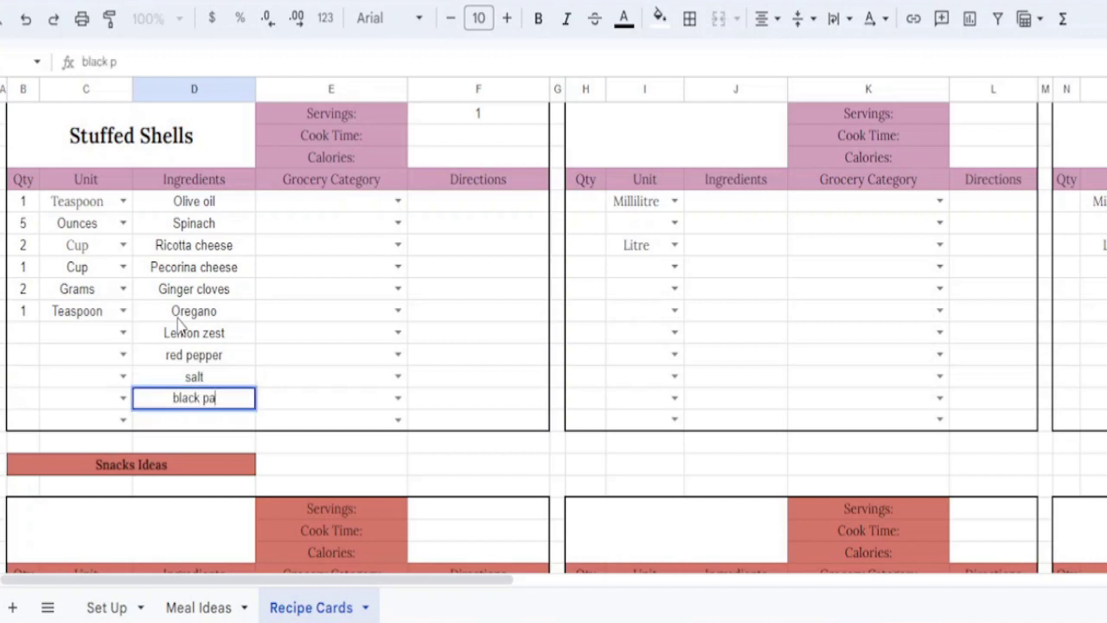
type("eppe")
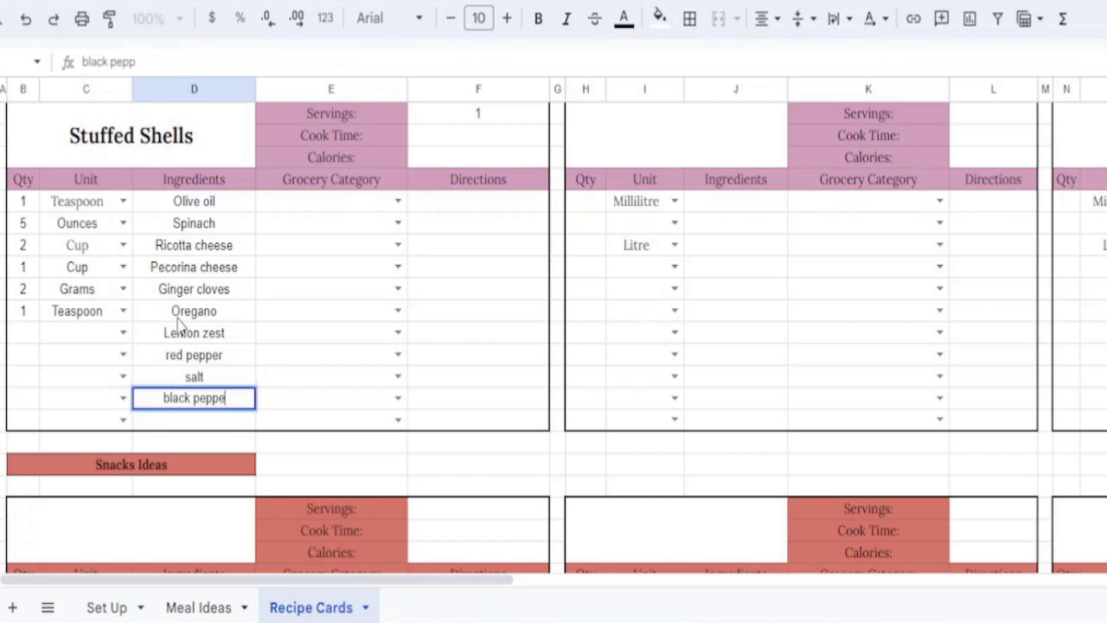
type("r")
key("Return")
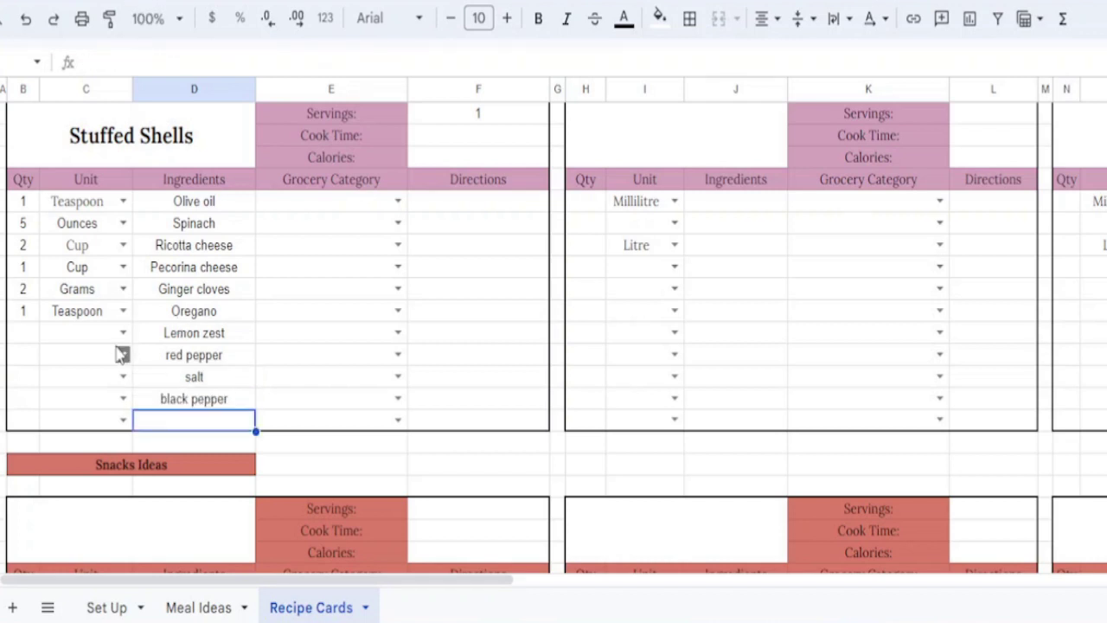
- Copy the Oregano row's Teaspoon unit and quantity 1 down to the four rows below
left_click(123, 333)
left_click(105, 314)
left_click_drag(132, 321, 131, 401)
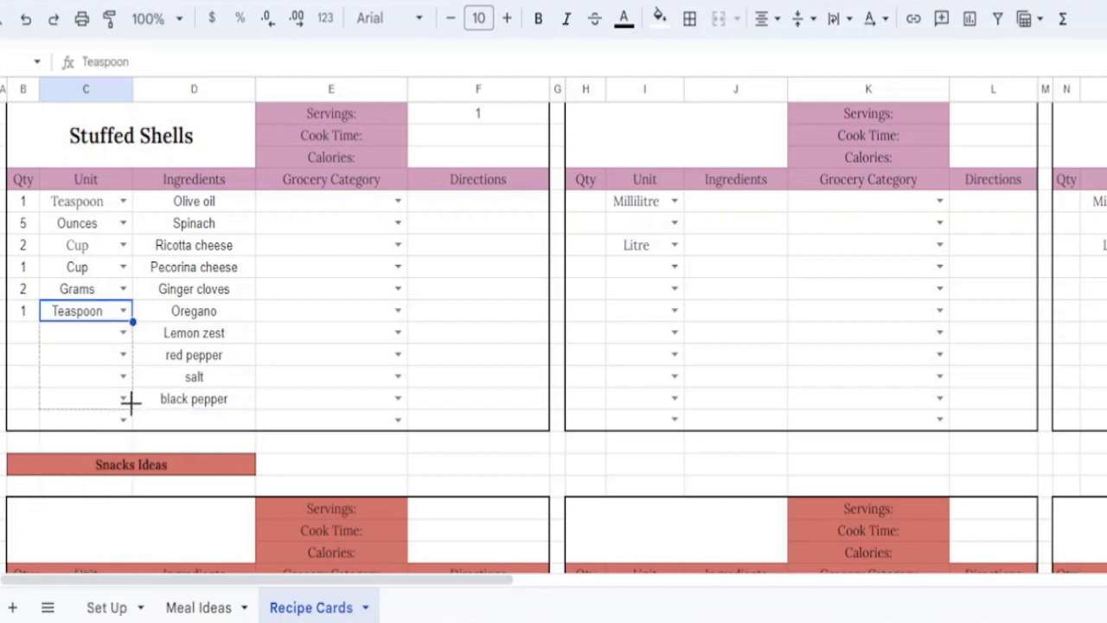
left_click(26, 315)
left_click_drag(37, 396, 38, 400)
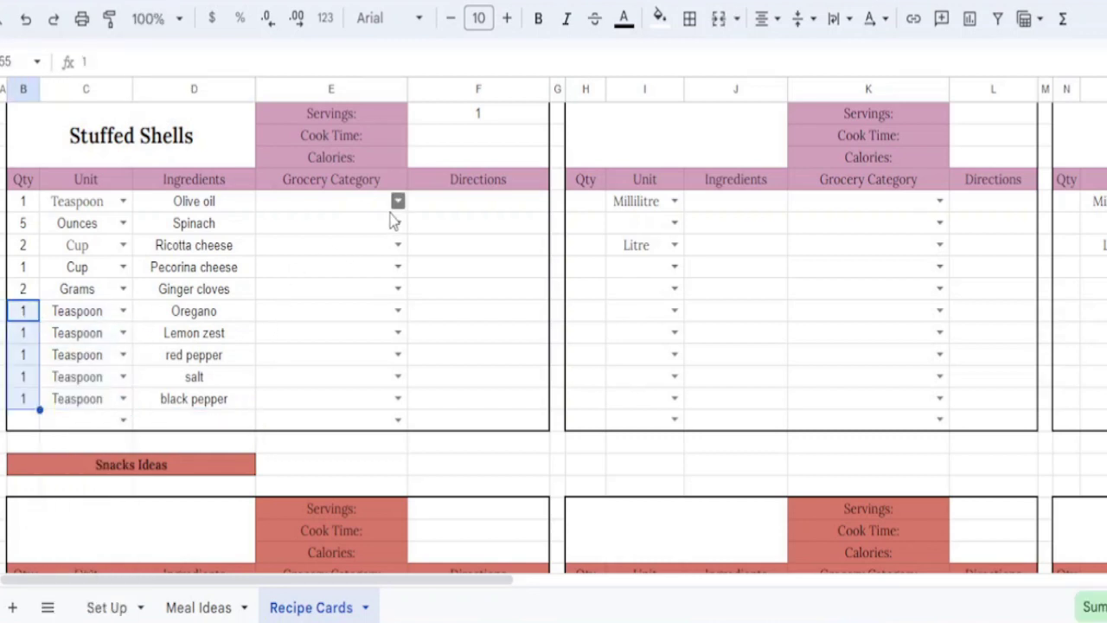
left_click(398, 201)
- Categorise Olive oil and Ginger cloves as Condiments & Oils, Spinach as Fruits & Vegetables, both cheeses as Dairy & Eggs
left_click(327, 461)
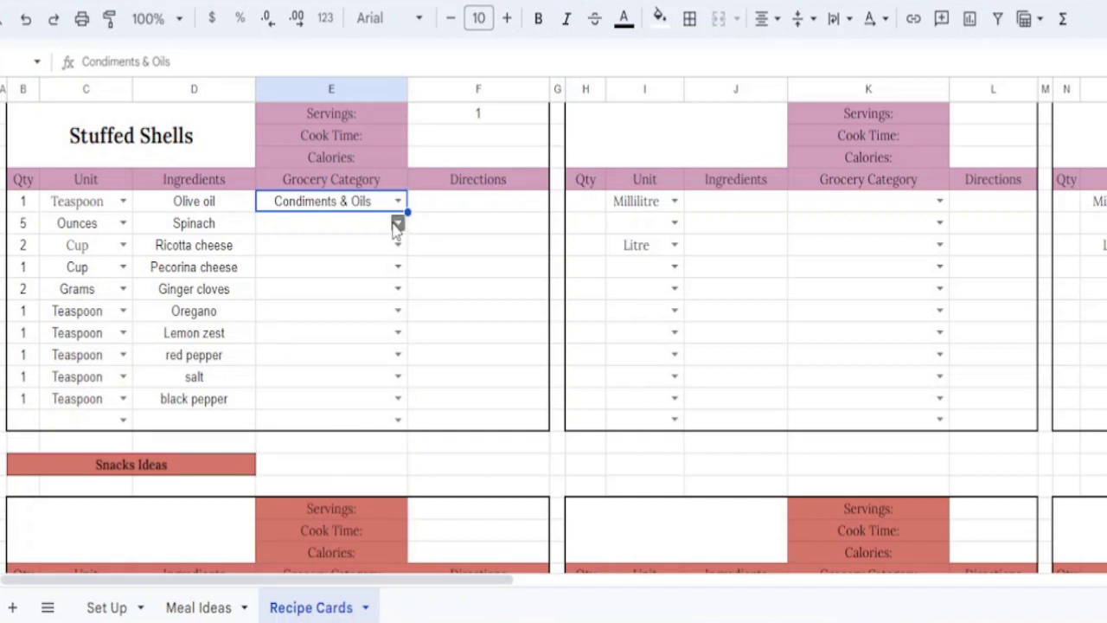
left_click(398, 224)
left_click(309, 249)
left_click(398, 245)
left_click(330, 300)
left_click(398, 267)
left_click(294, 321)
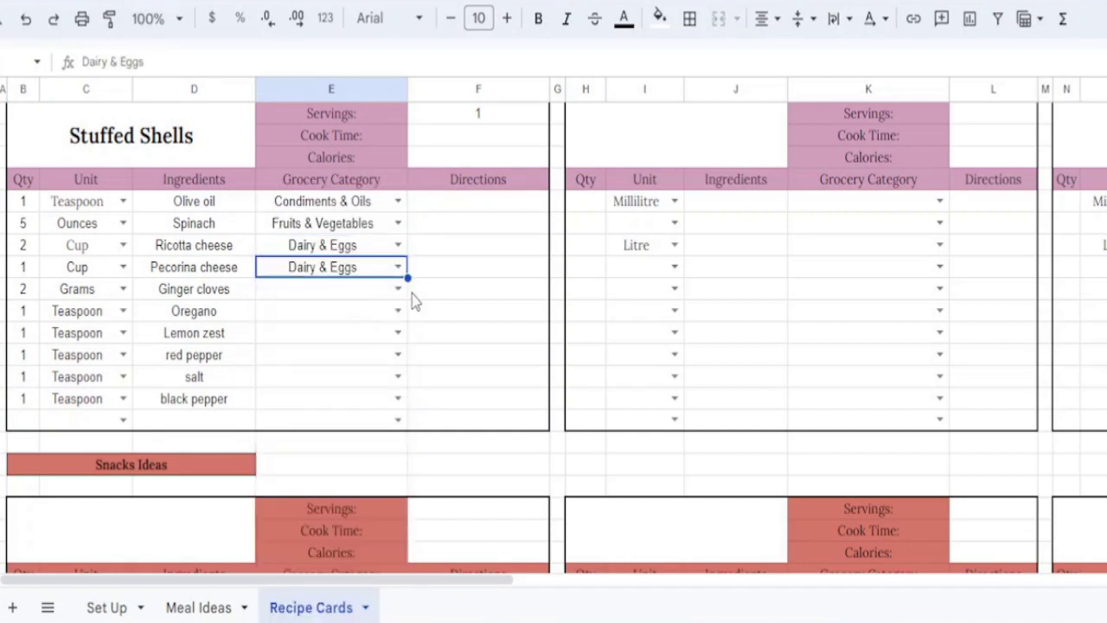
left_click(398, 289)
left_click(322, 548)
- Categorise Oregano as Condiments & Oils, Lemon zest as Fruits & Vegetables, red pepper, salt, black pepper as Baking & Spices
left_click(398, 311)
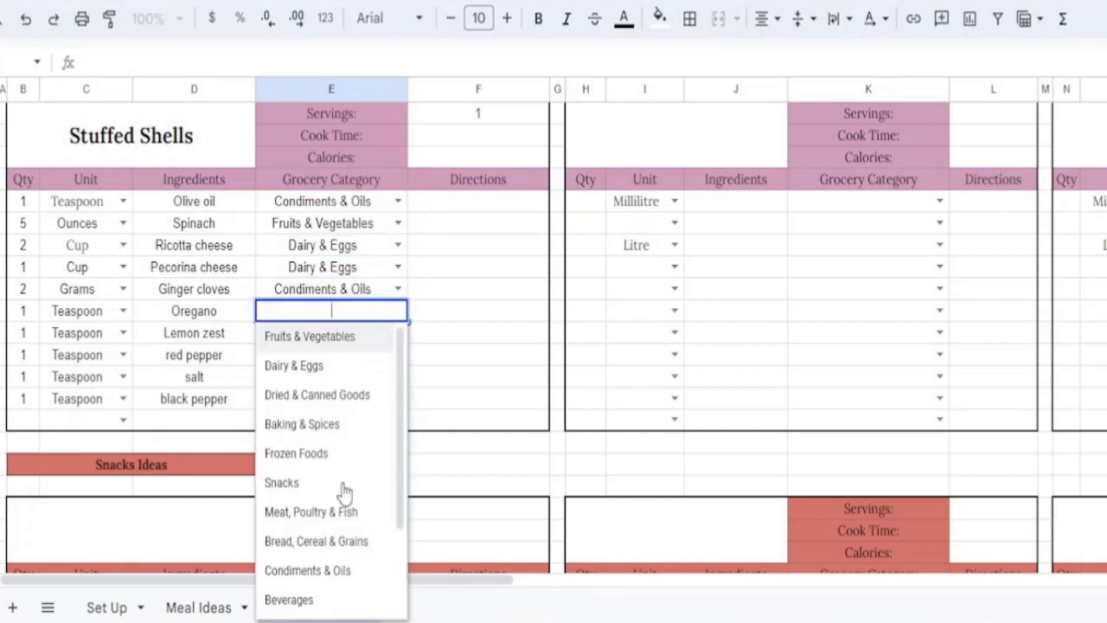
left_click(322, 571)
left_click(398, 332)
left_click(363, 356)
left_click(398, 355)
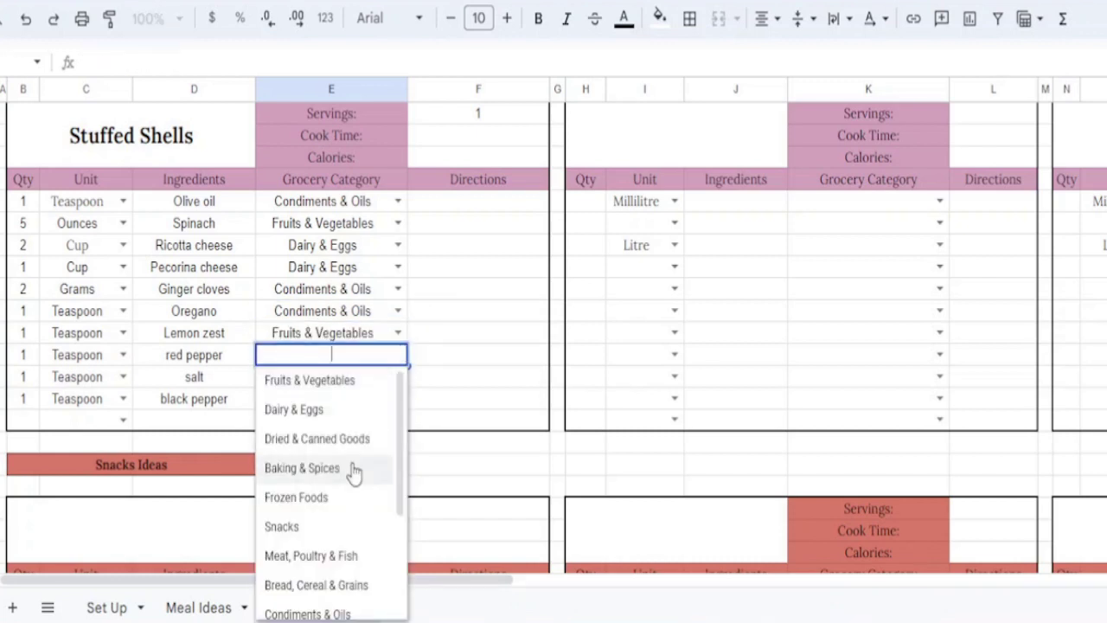
left_click(333, 472)
left_click(398, 377)
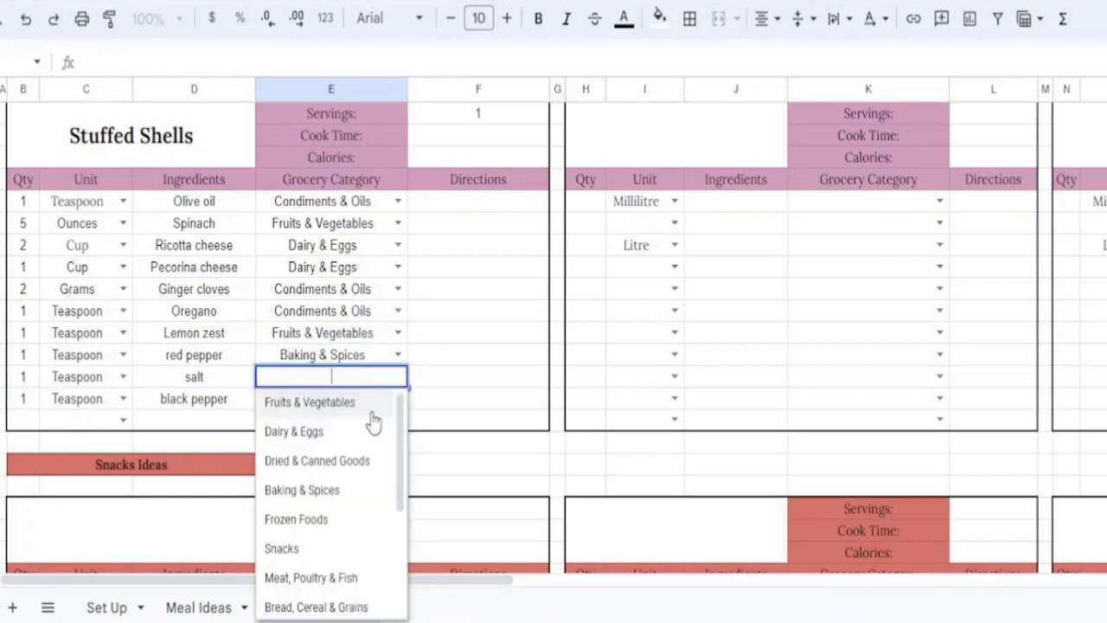
left_click(322, 490)
left_click(398, 399)
left_click(321, 511)
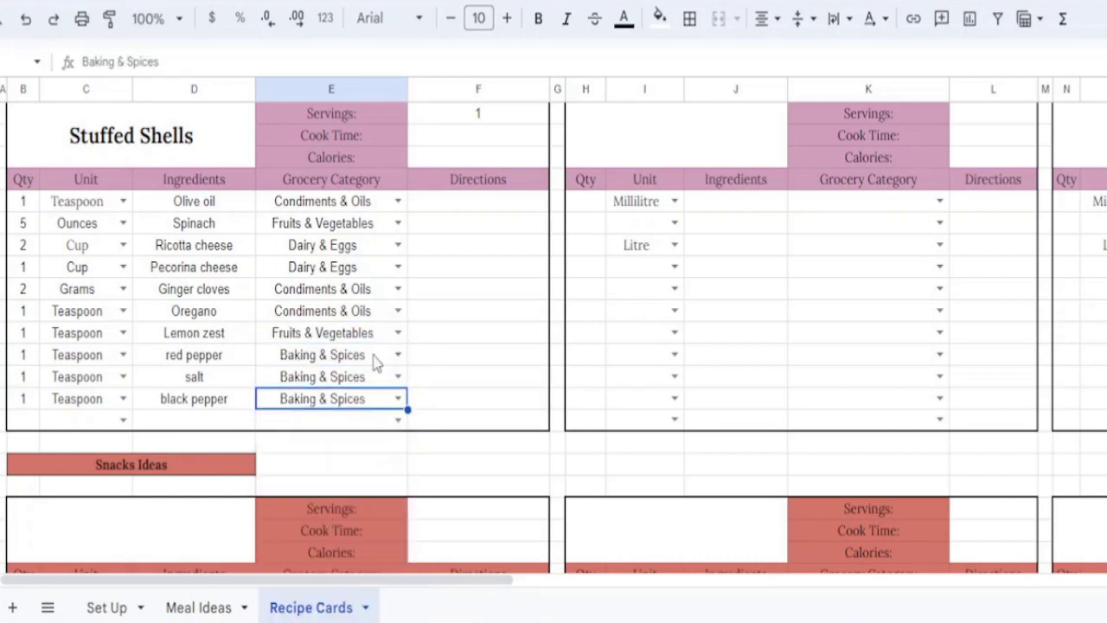
left_click(458, 124)
- Enter Servings 2, Cook Time 30 mins and Calories 90 on the card
type("2")
key("Return")
type("30 m")
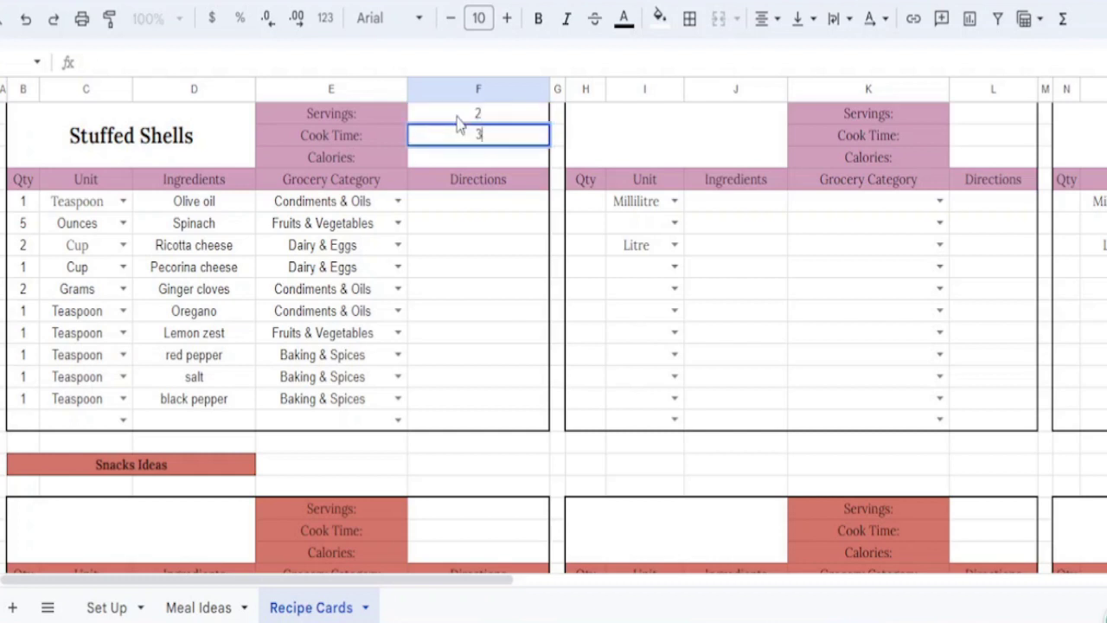
type("ins")
key("Return")
type("90")
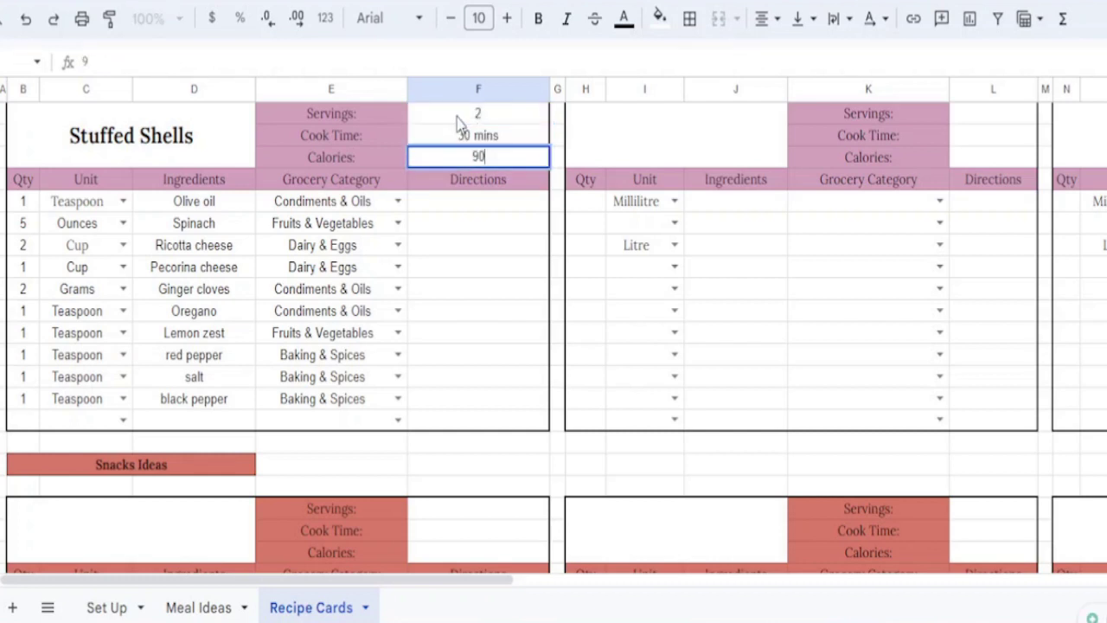
key("Return")
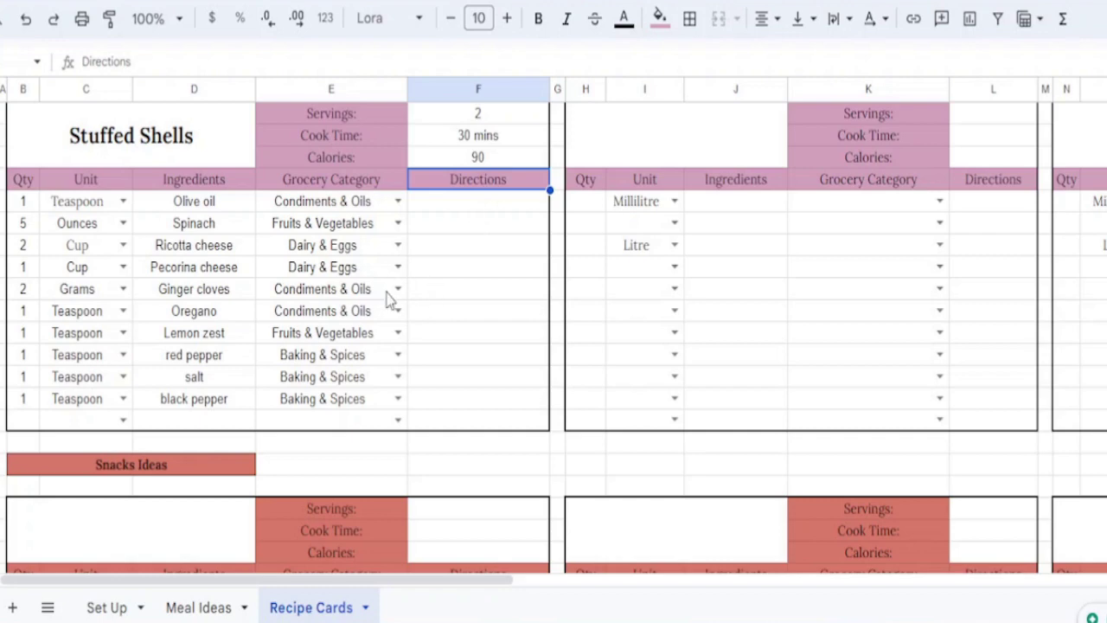
- Check the Stuffed Shells link on the Meal Ideas sheet leads to its recipe card
left_click(201, 608)
mouse_move(559, 196)
left_click(612, 223)
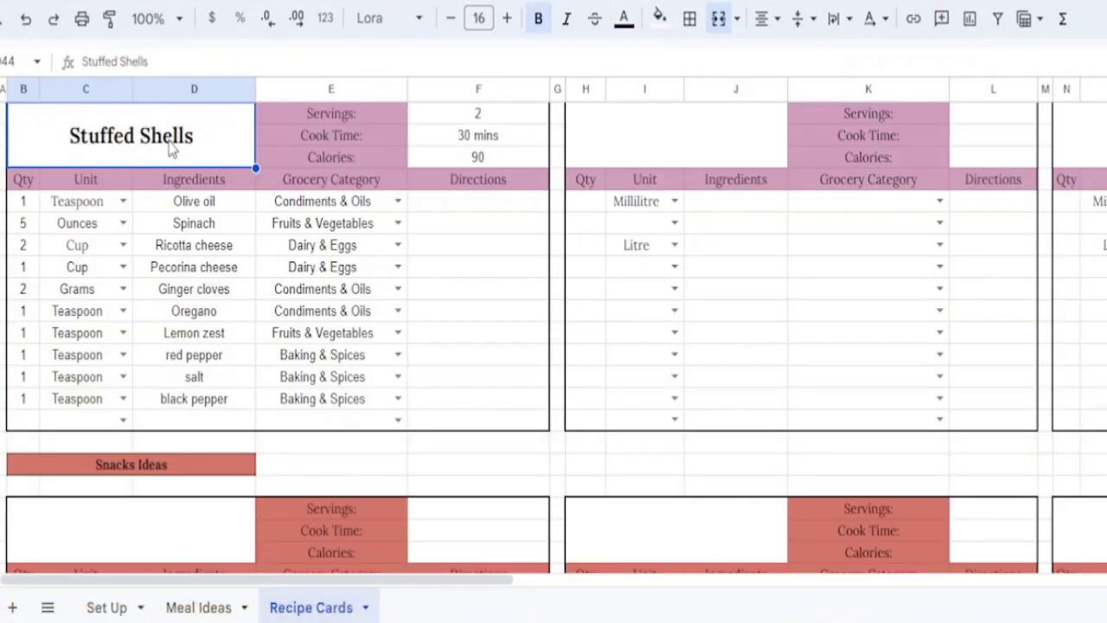